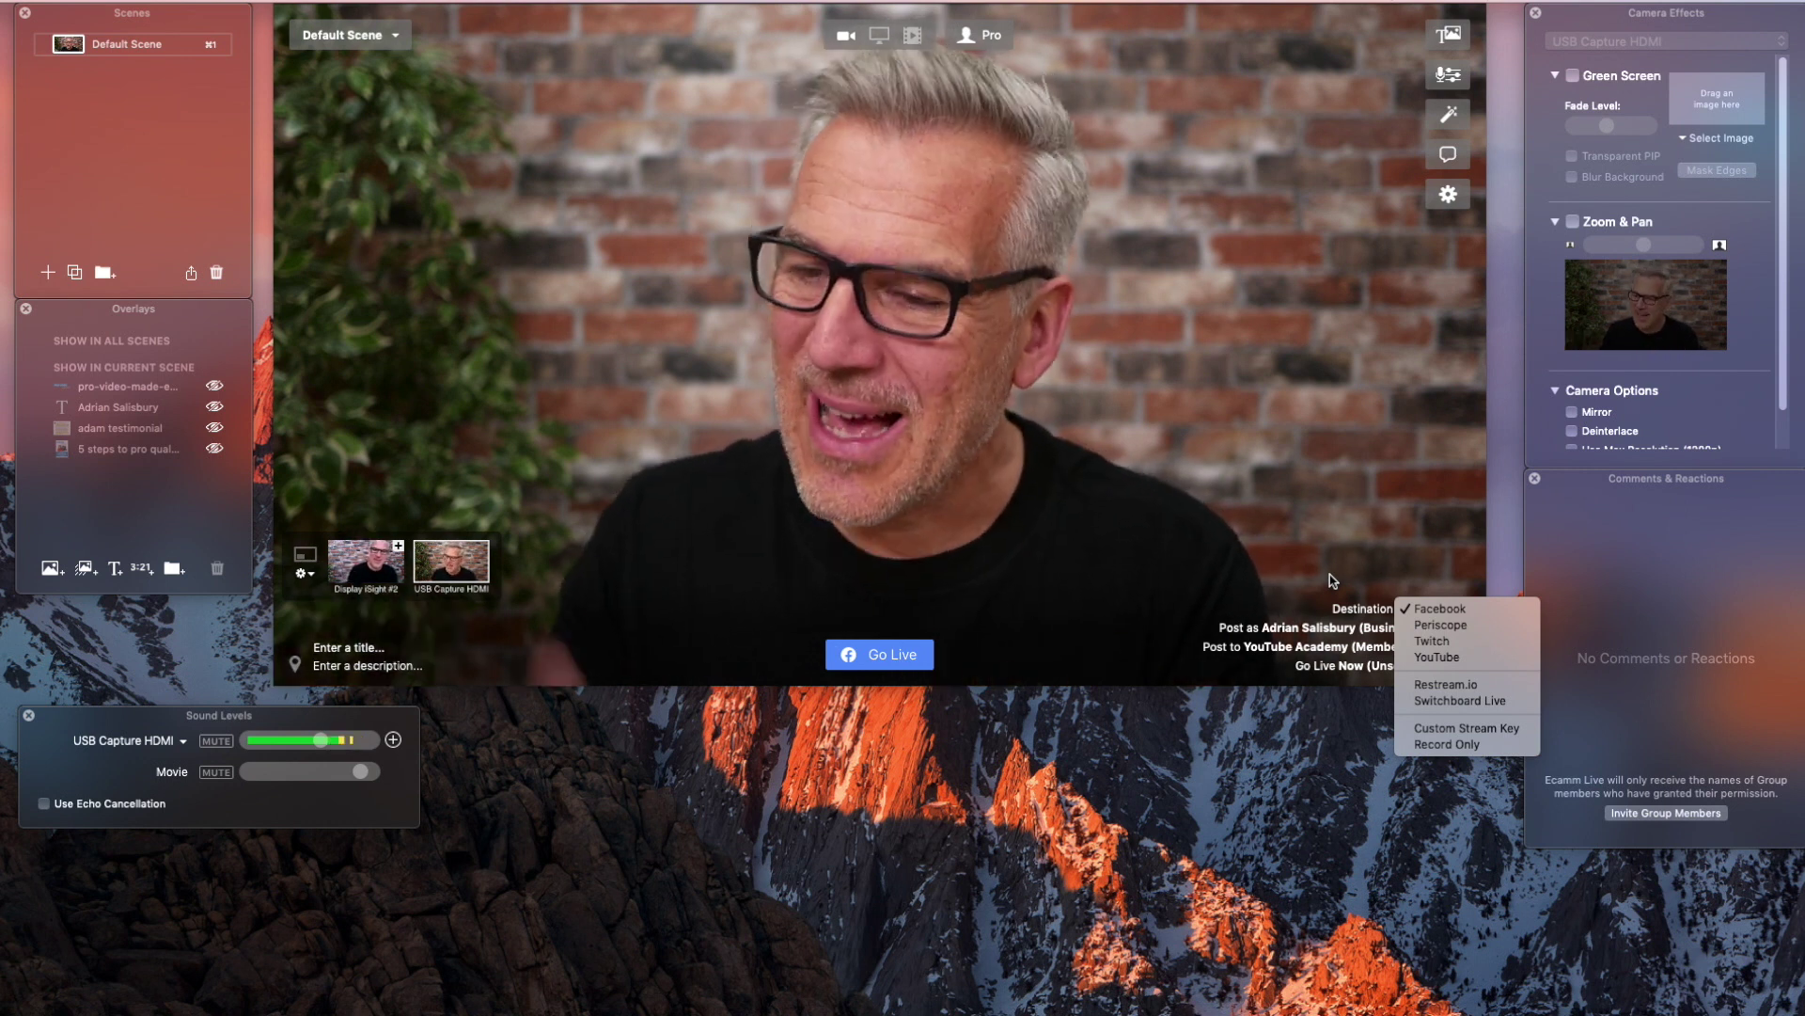
Step: Switch Ecamm Live's broadcast destination from Facebook to Restream.io and begin the Restream login
{"action": "left_click", "coordinate": [1411, 685]}
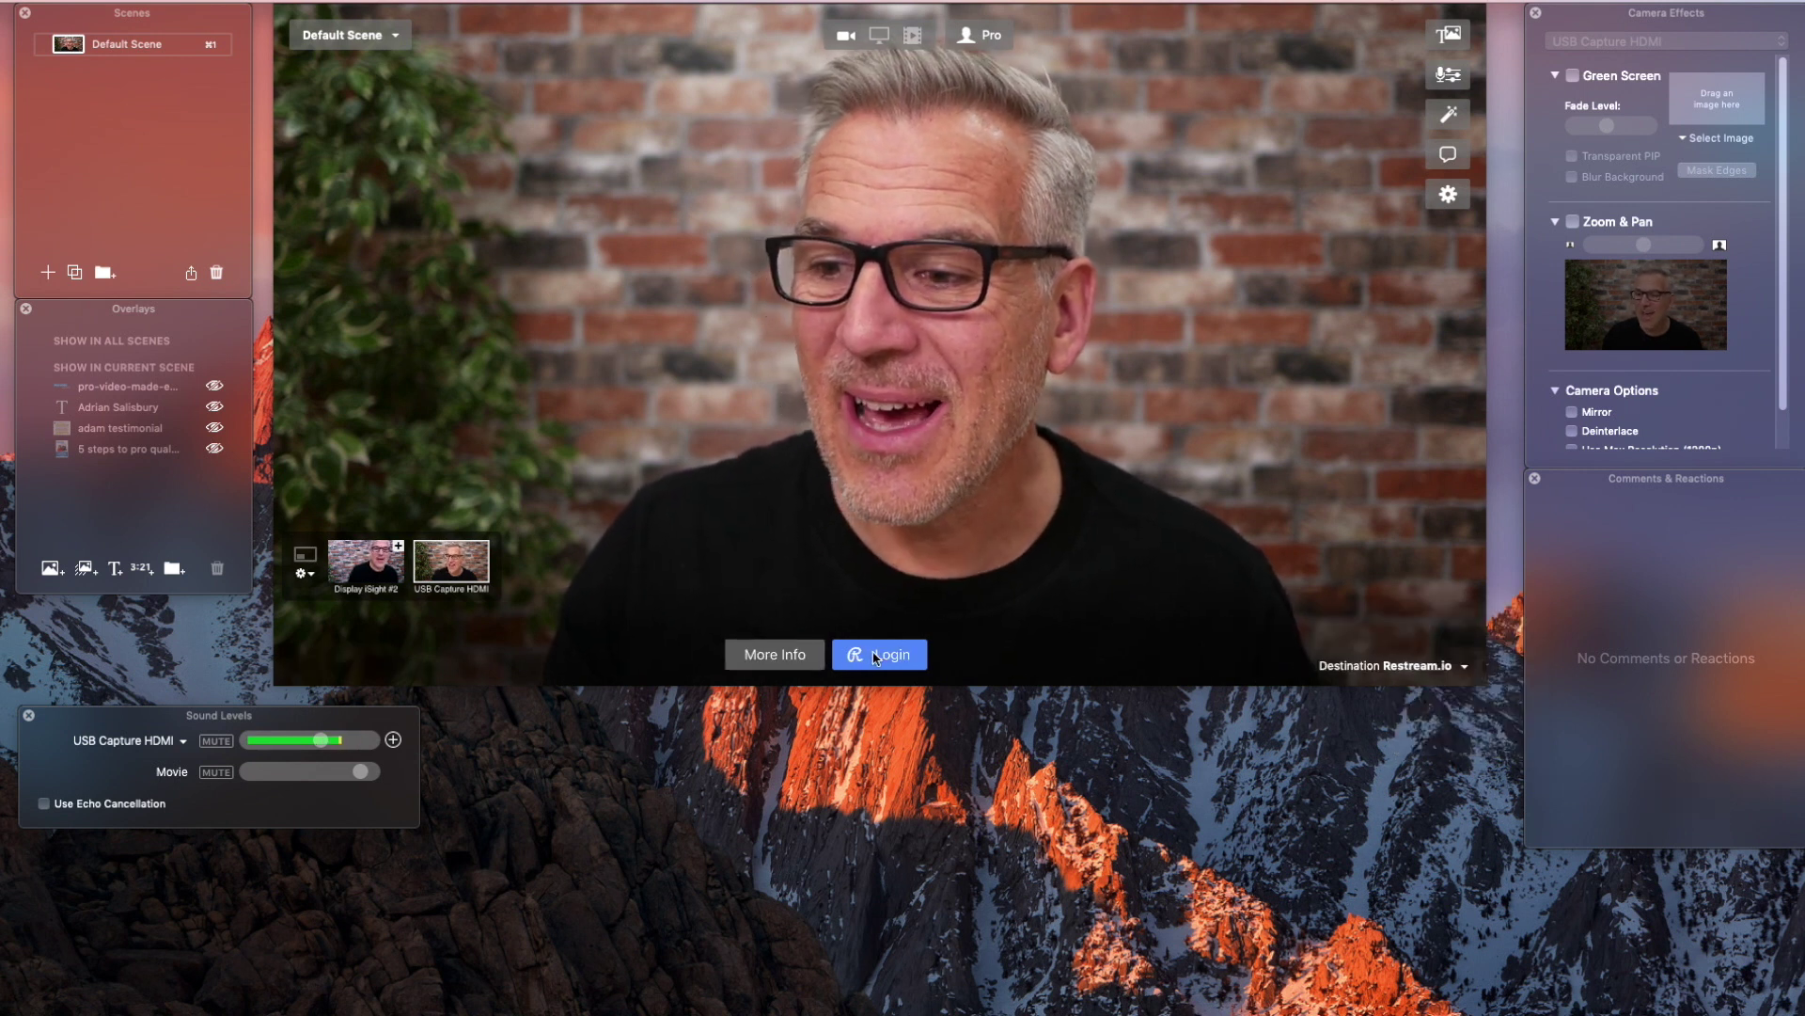
{"action": "left_click", "coordinate": [872, 656]}
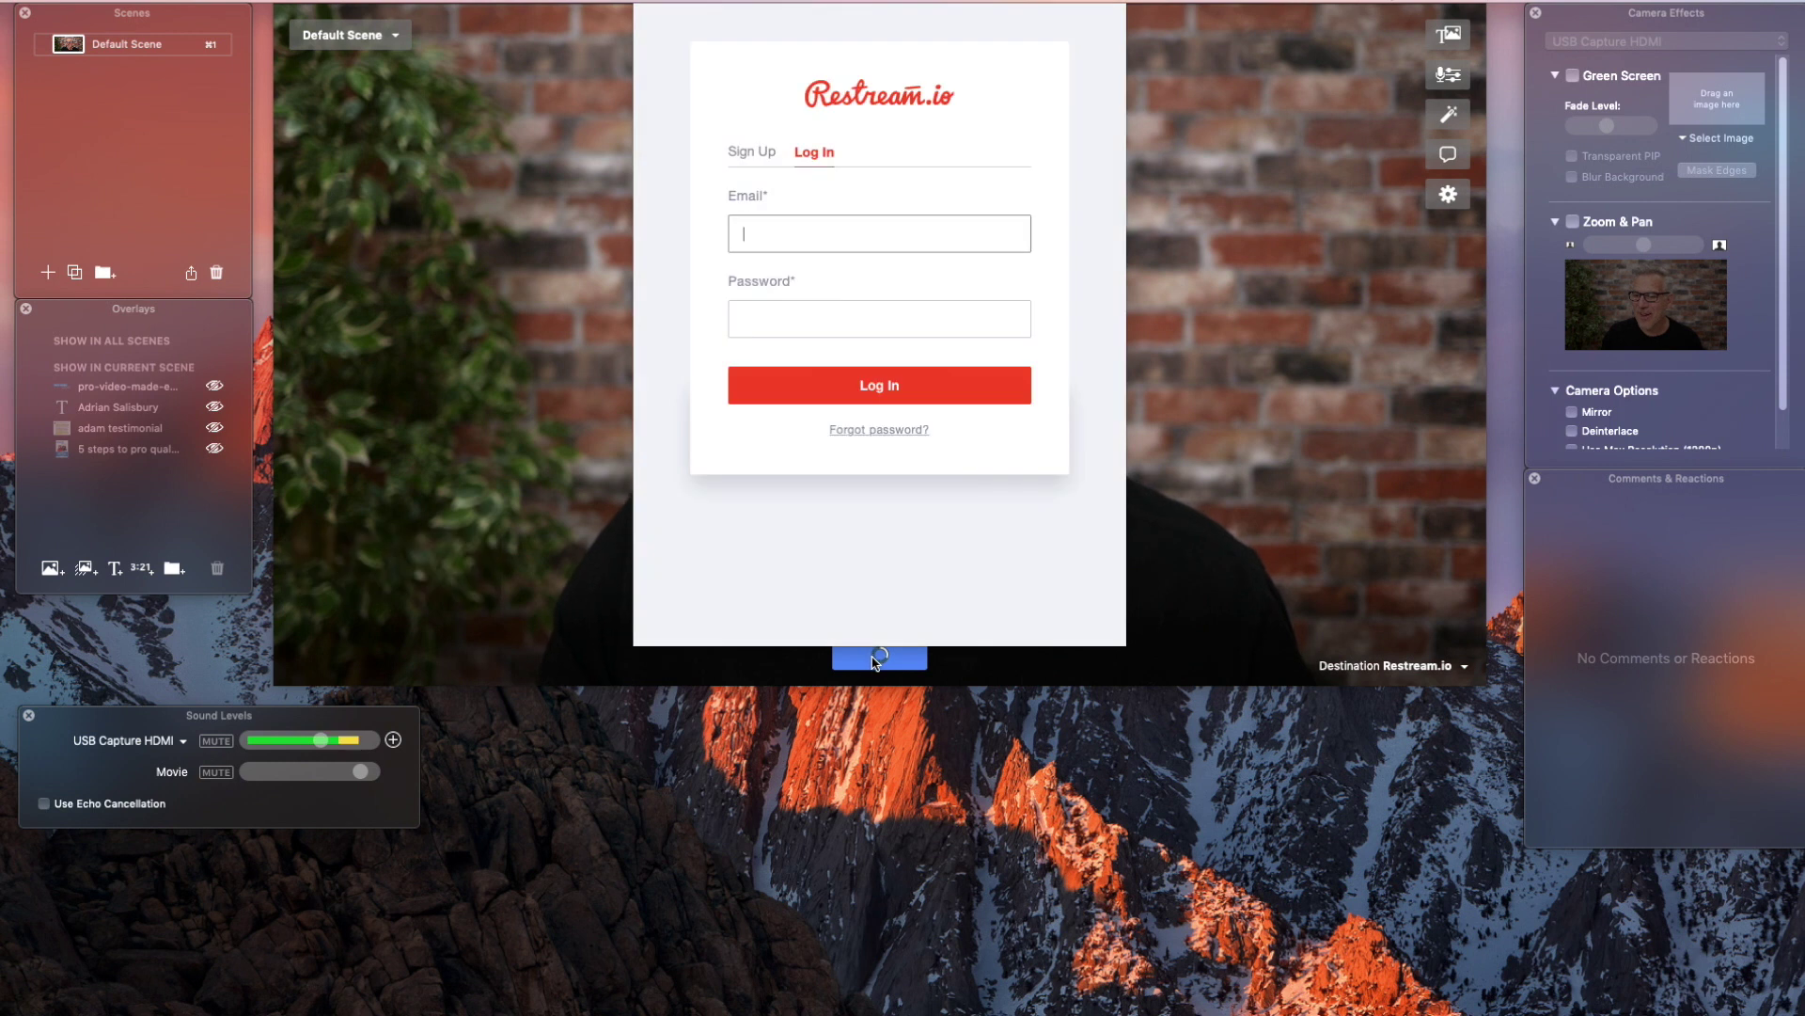
Step: Dismiss the Restream sign-in form and close the duplicate 'Dashboard – Restream' tab
{"action": "left_click", "coordinate": [747, 628]}
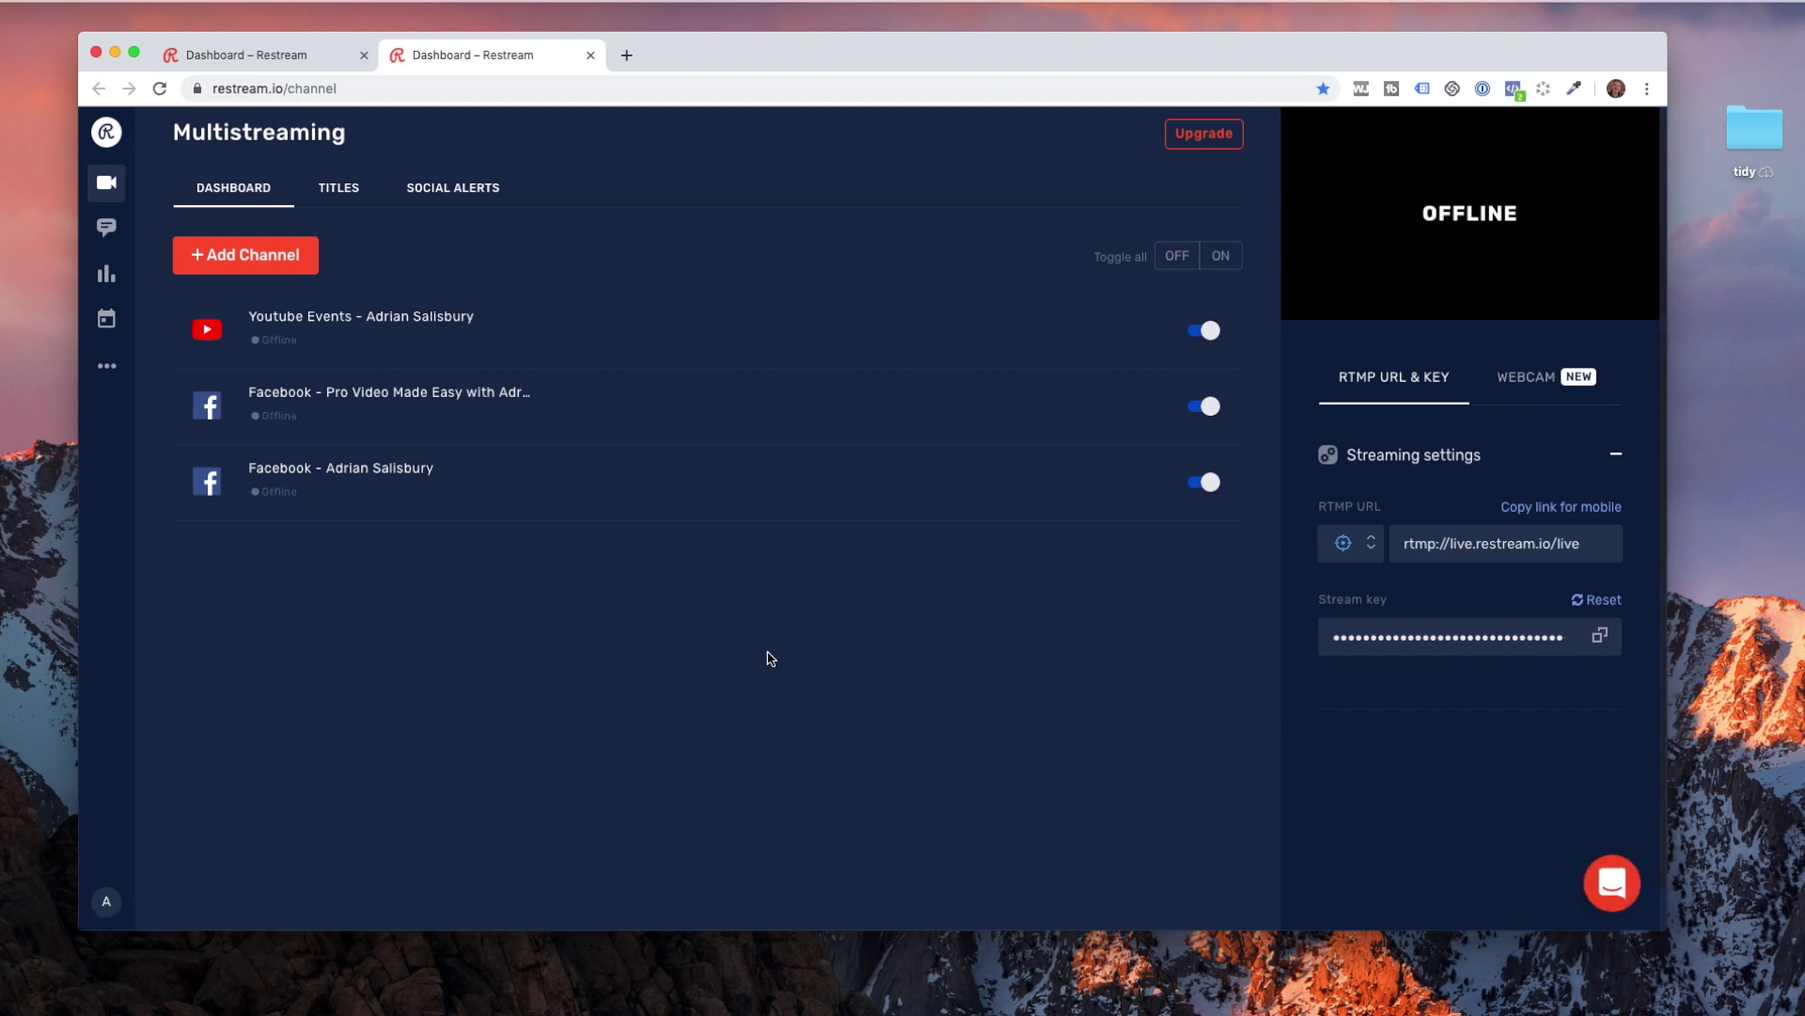
{"action": "left_click", "coordinate": [364, 55]}
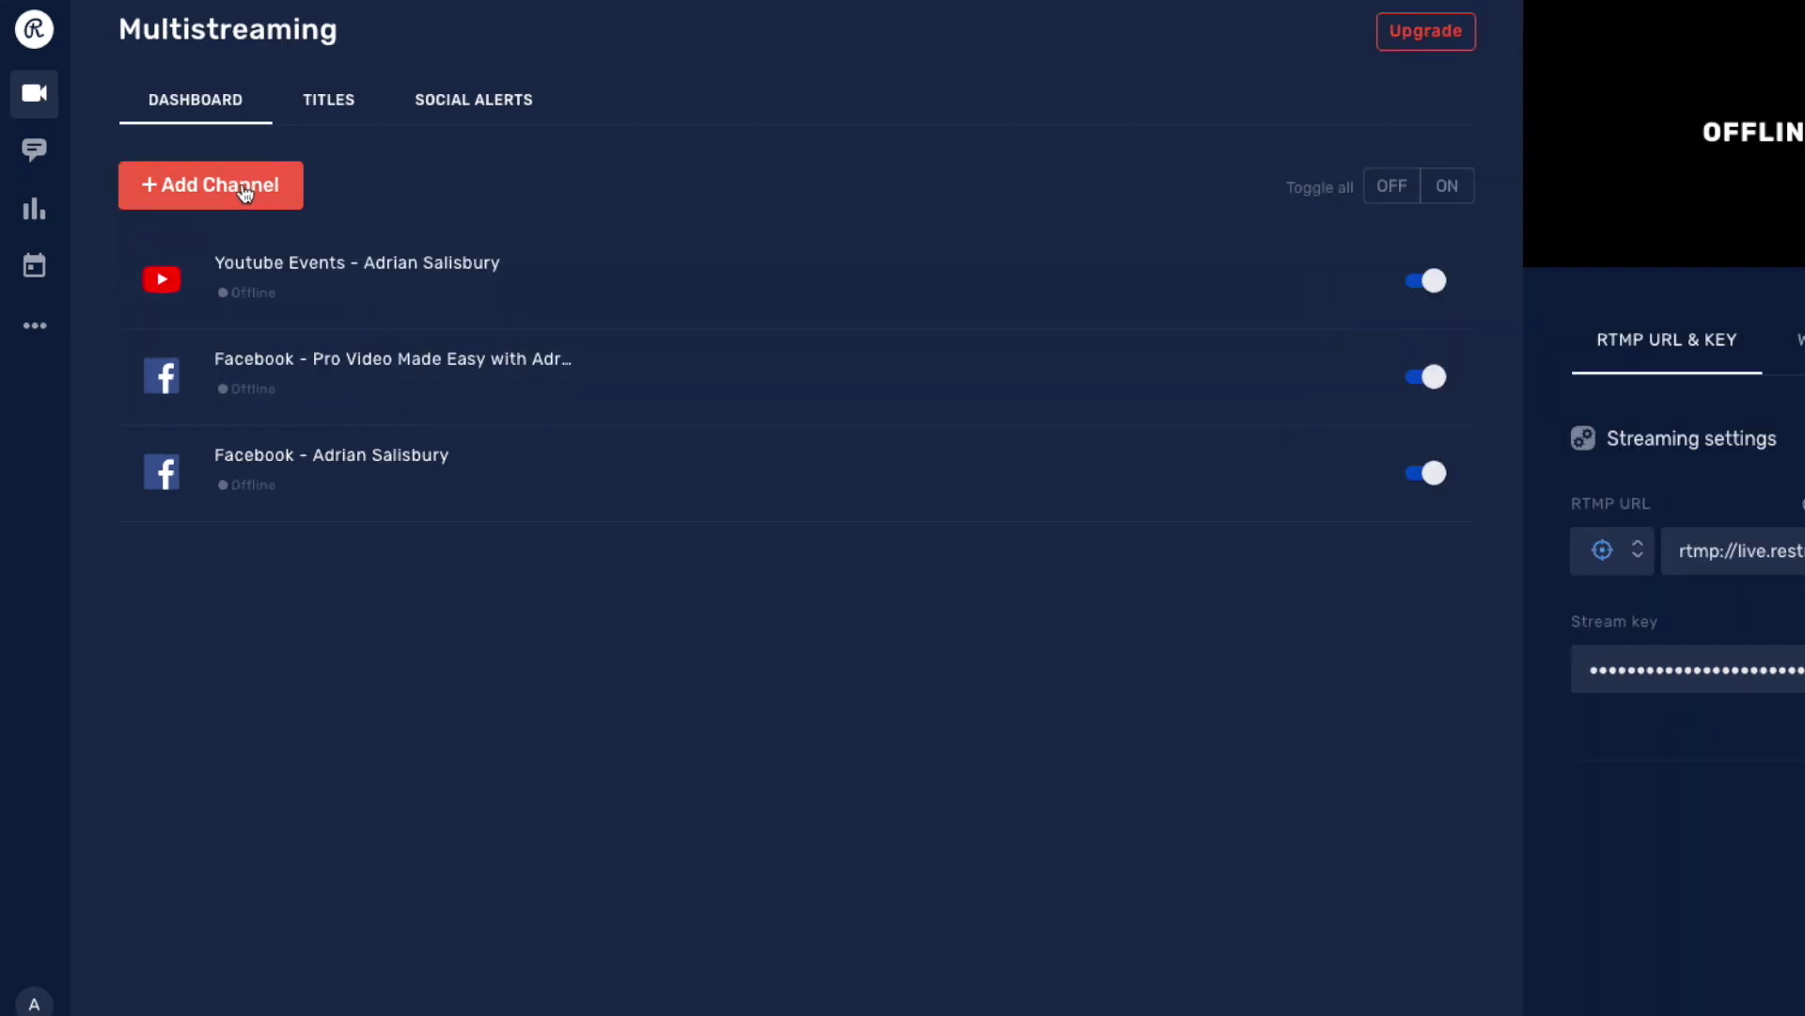
Step: Add a connected Facebook Live Groups channel streaming to the YouTube Academy (Members Group) group
{"action": "left_click", "coordinate": [242, 190]}
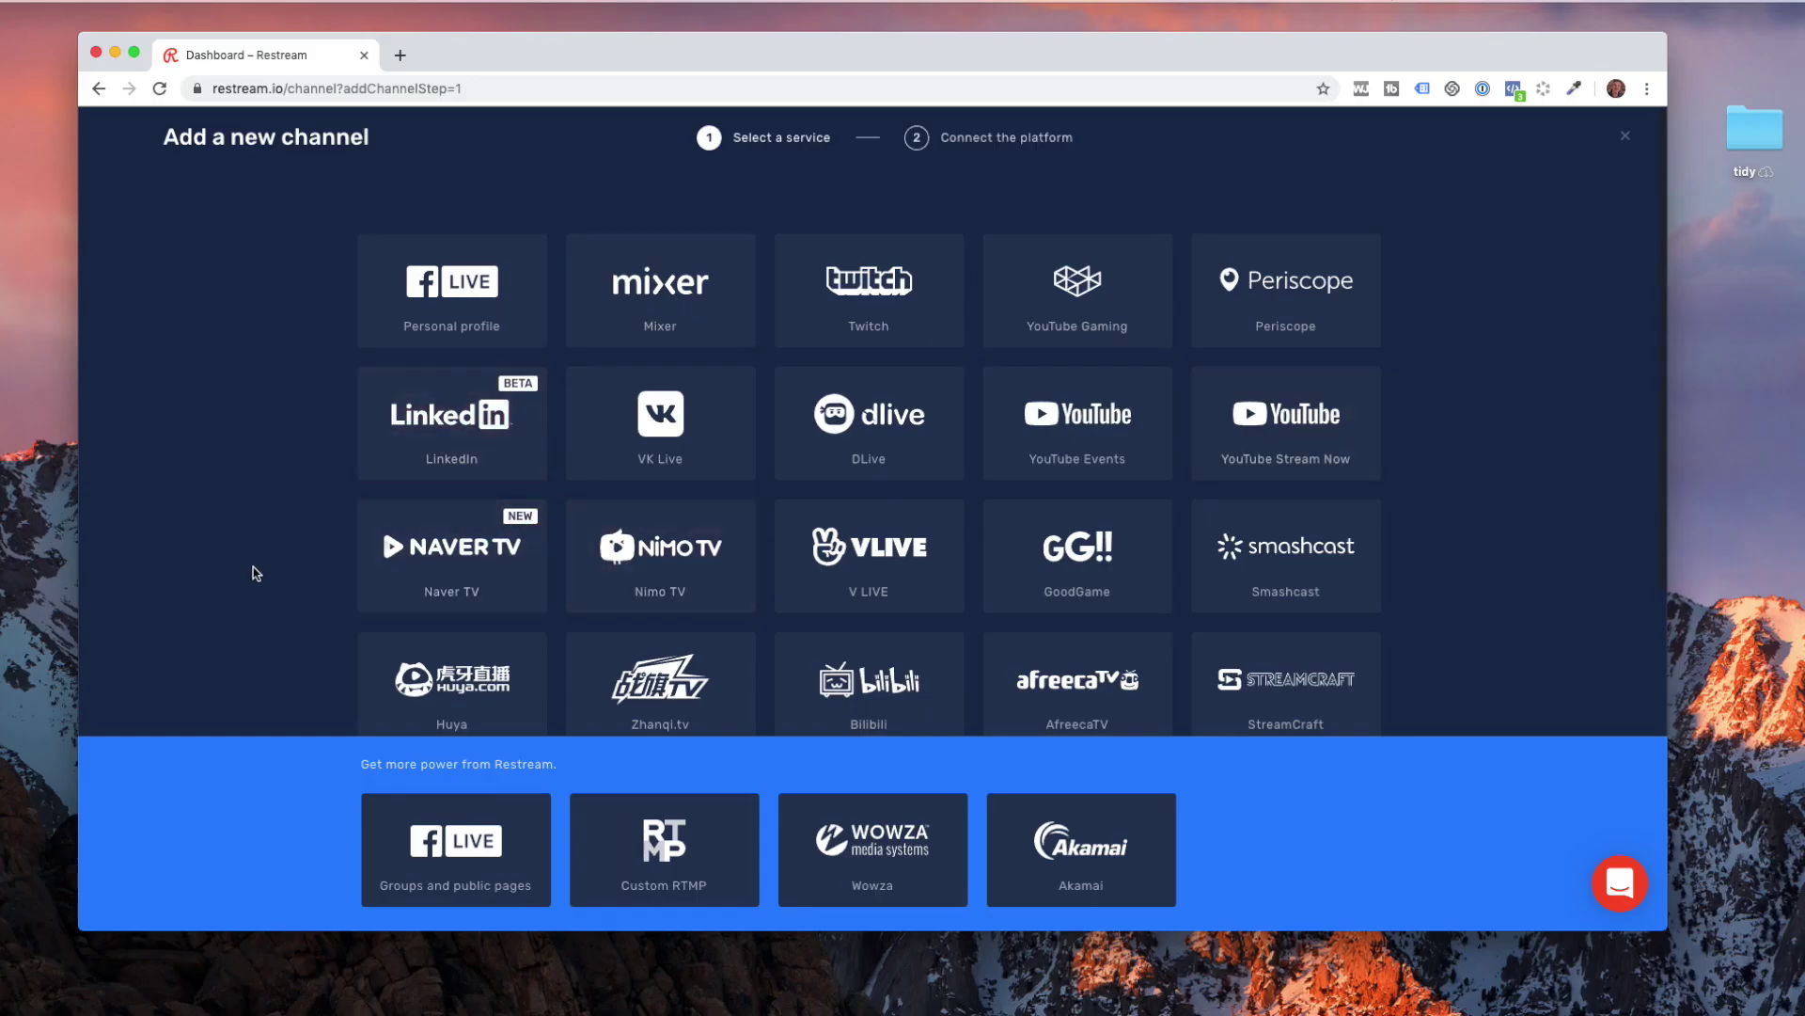
{"action": "scroll", "coordinate": [255, 572], "scroll_direction": "down", "scroll_amount": 5}
{"action": "scroll", "coordinate": [200, 536], "scroll_direction": "up", "scroll_amount": 2}
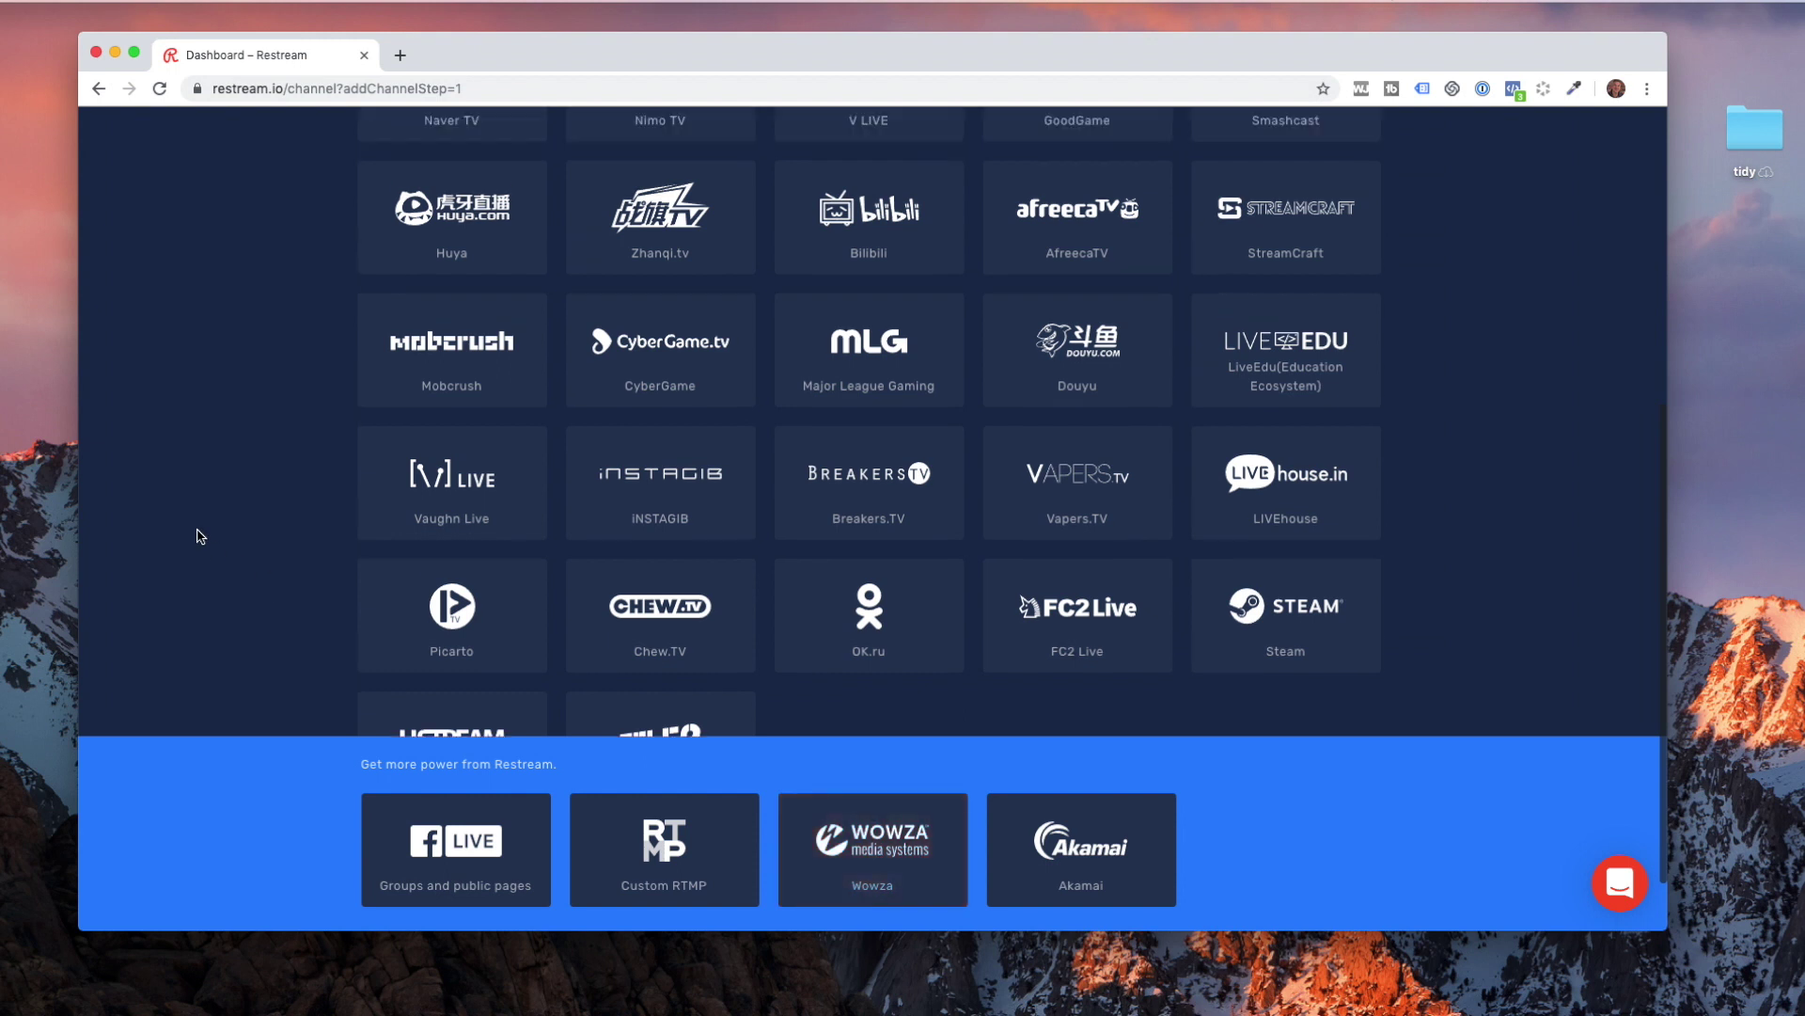
{"action": "scroll", "coordinate": [199, 536], "scroll_direction": "up", "scroll_amount": 4}
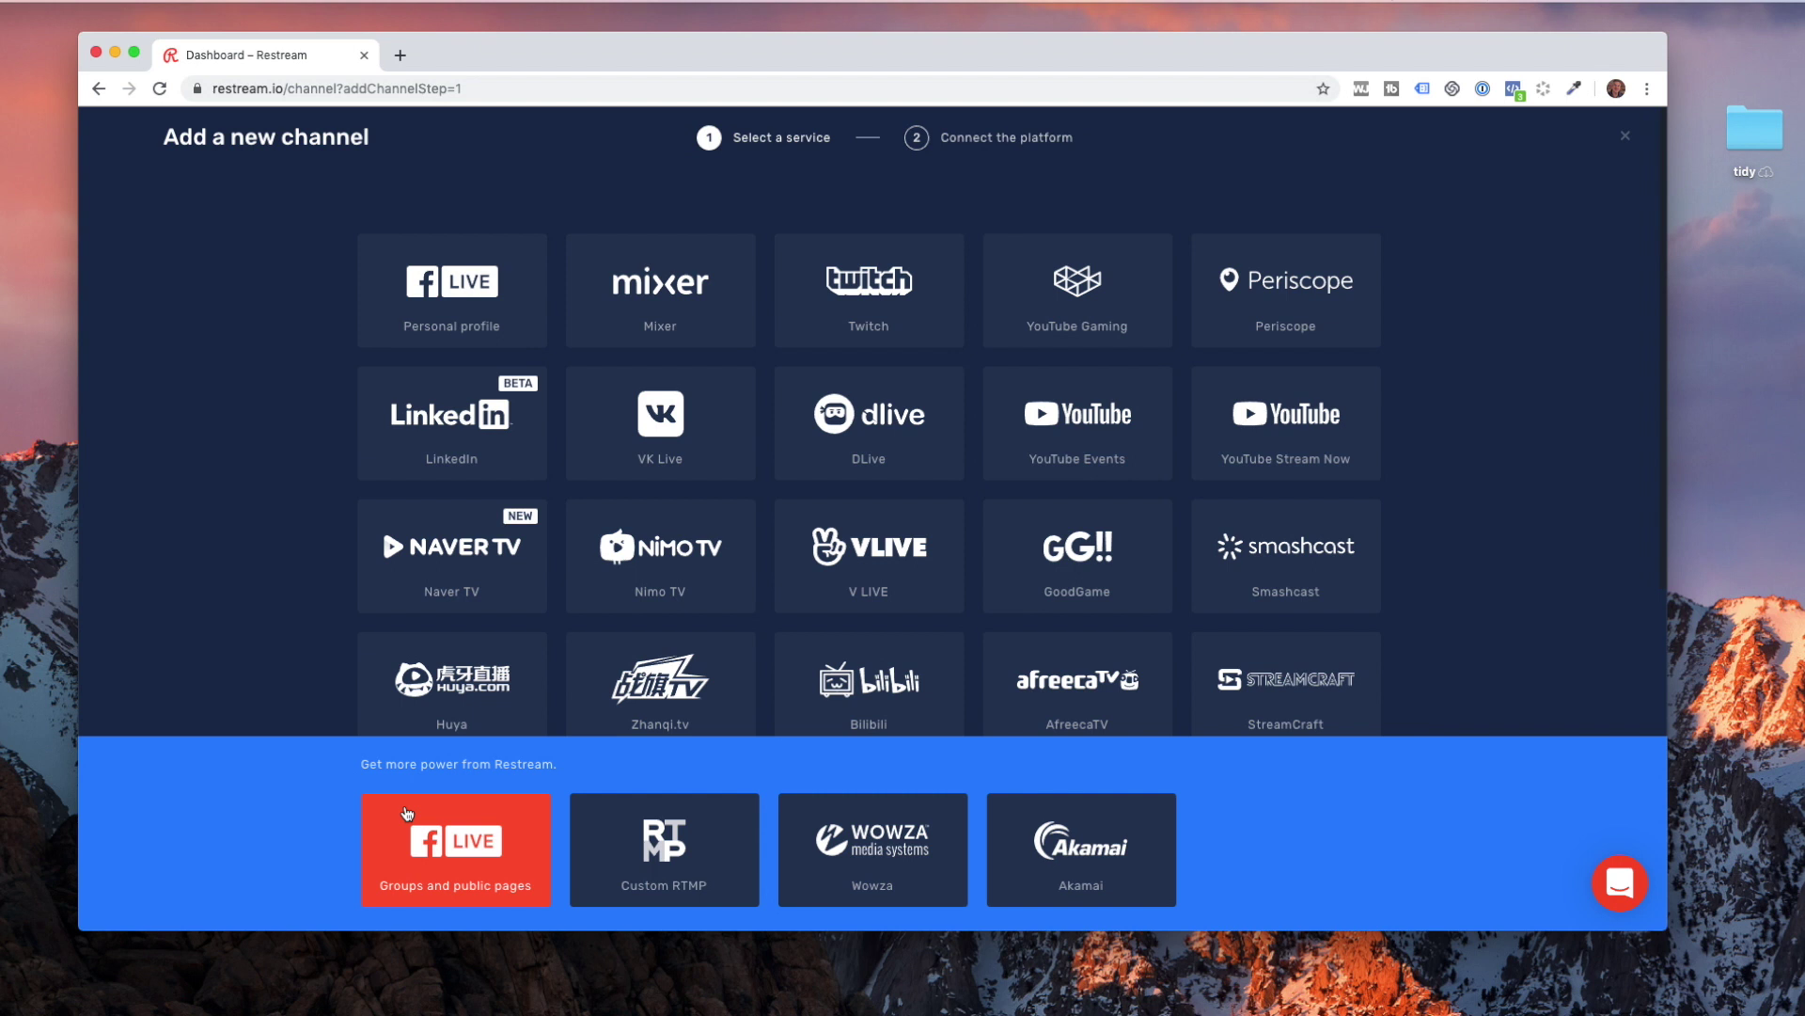
{"action": "left_click", "coordinate": [408, 814]}
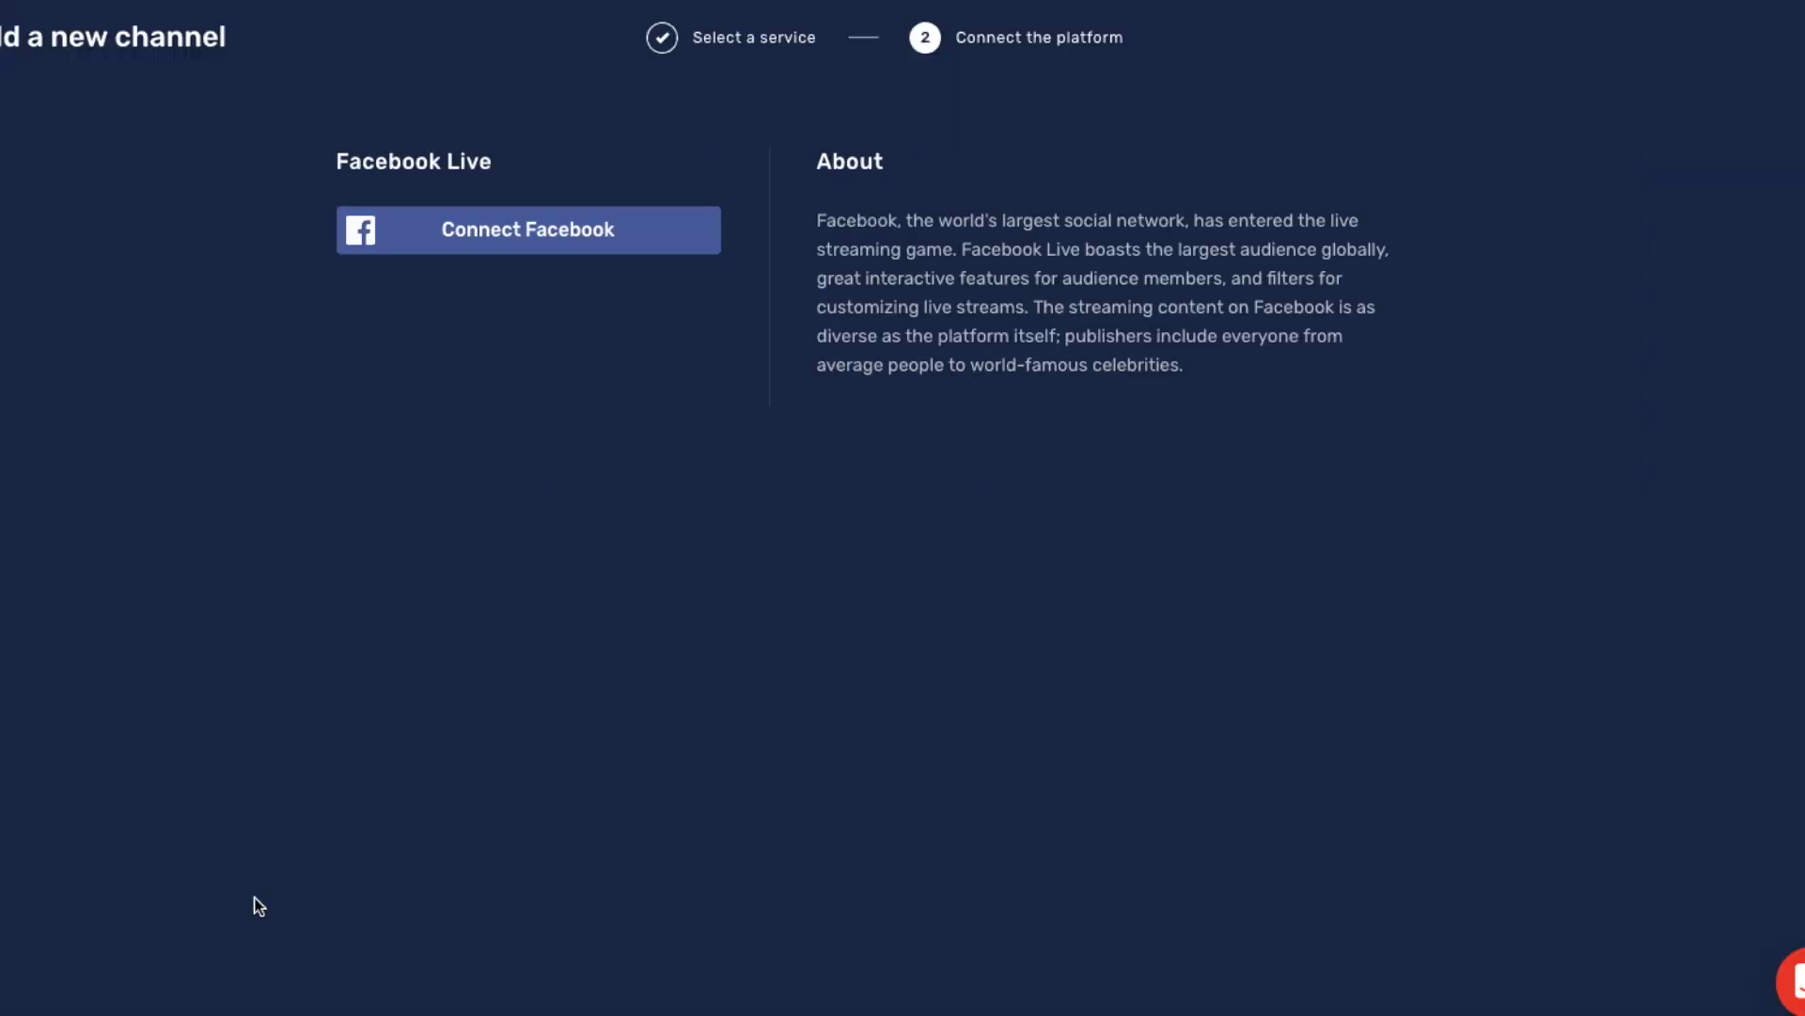
{"action": "left_click", "coordinate": [539, 235]}
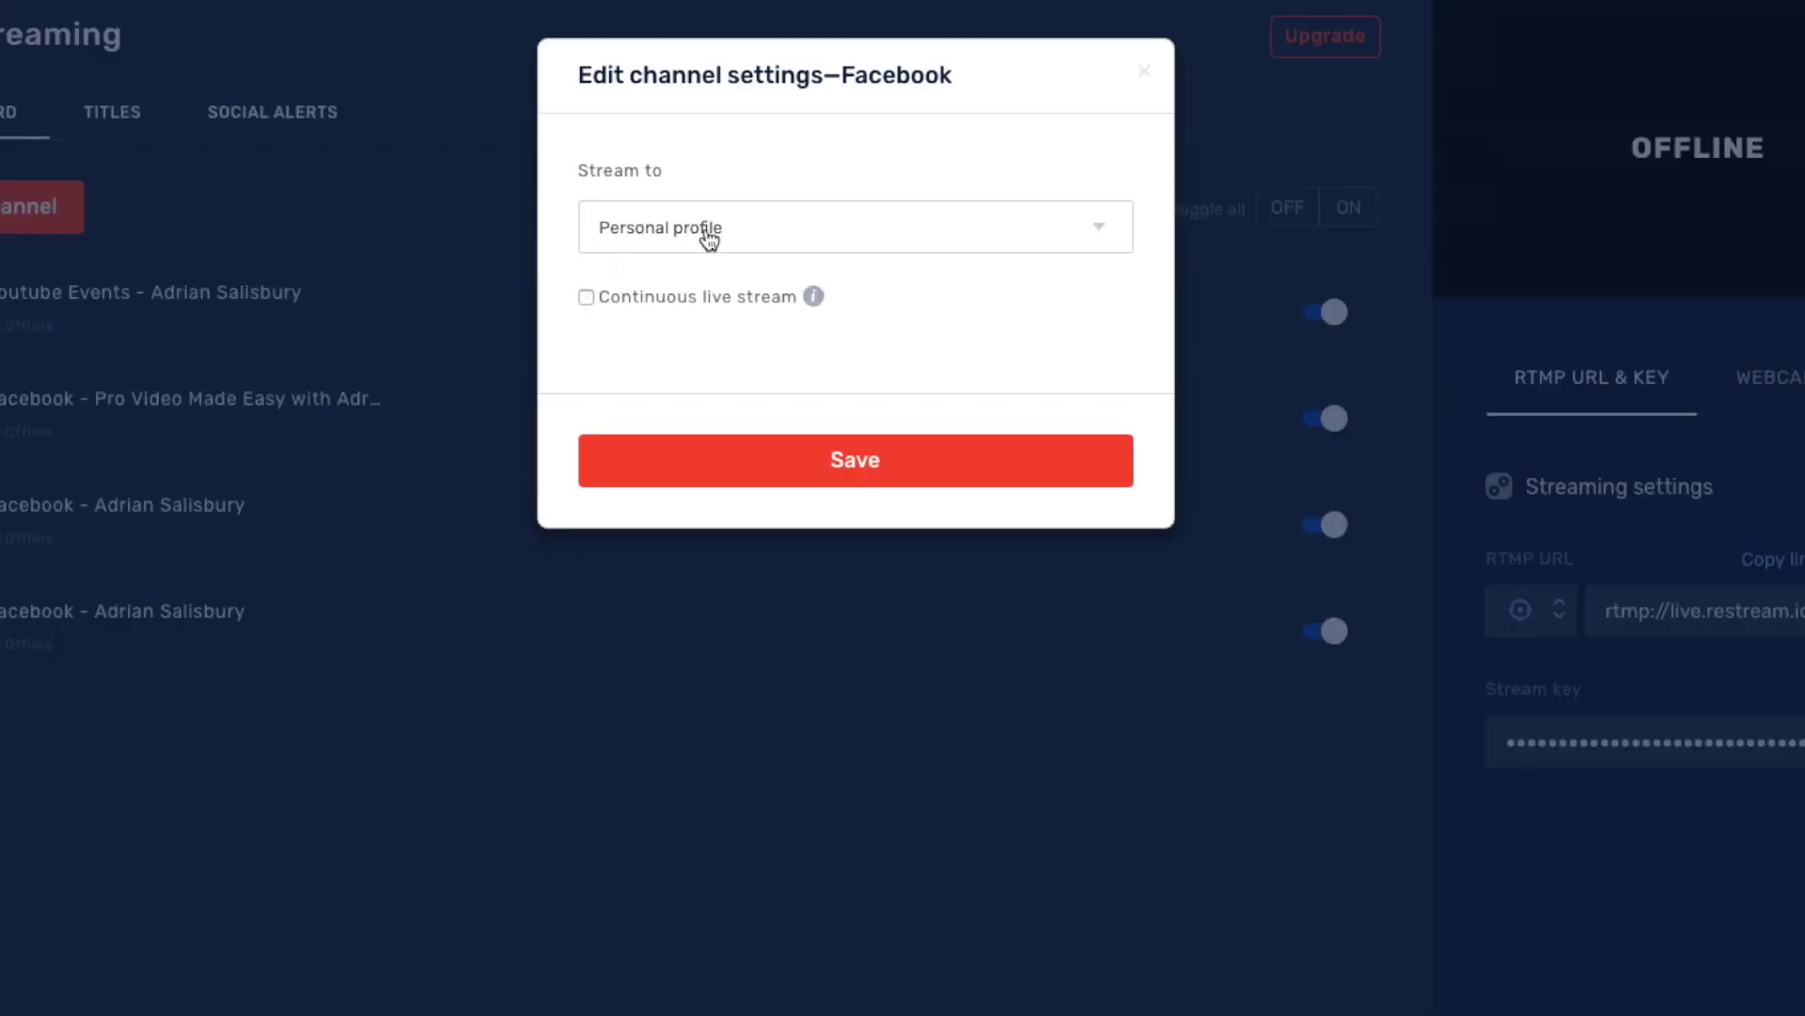
{"action": "left_click", "coordinate": [709, 241]}
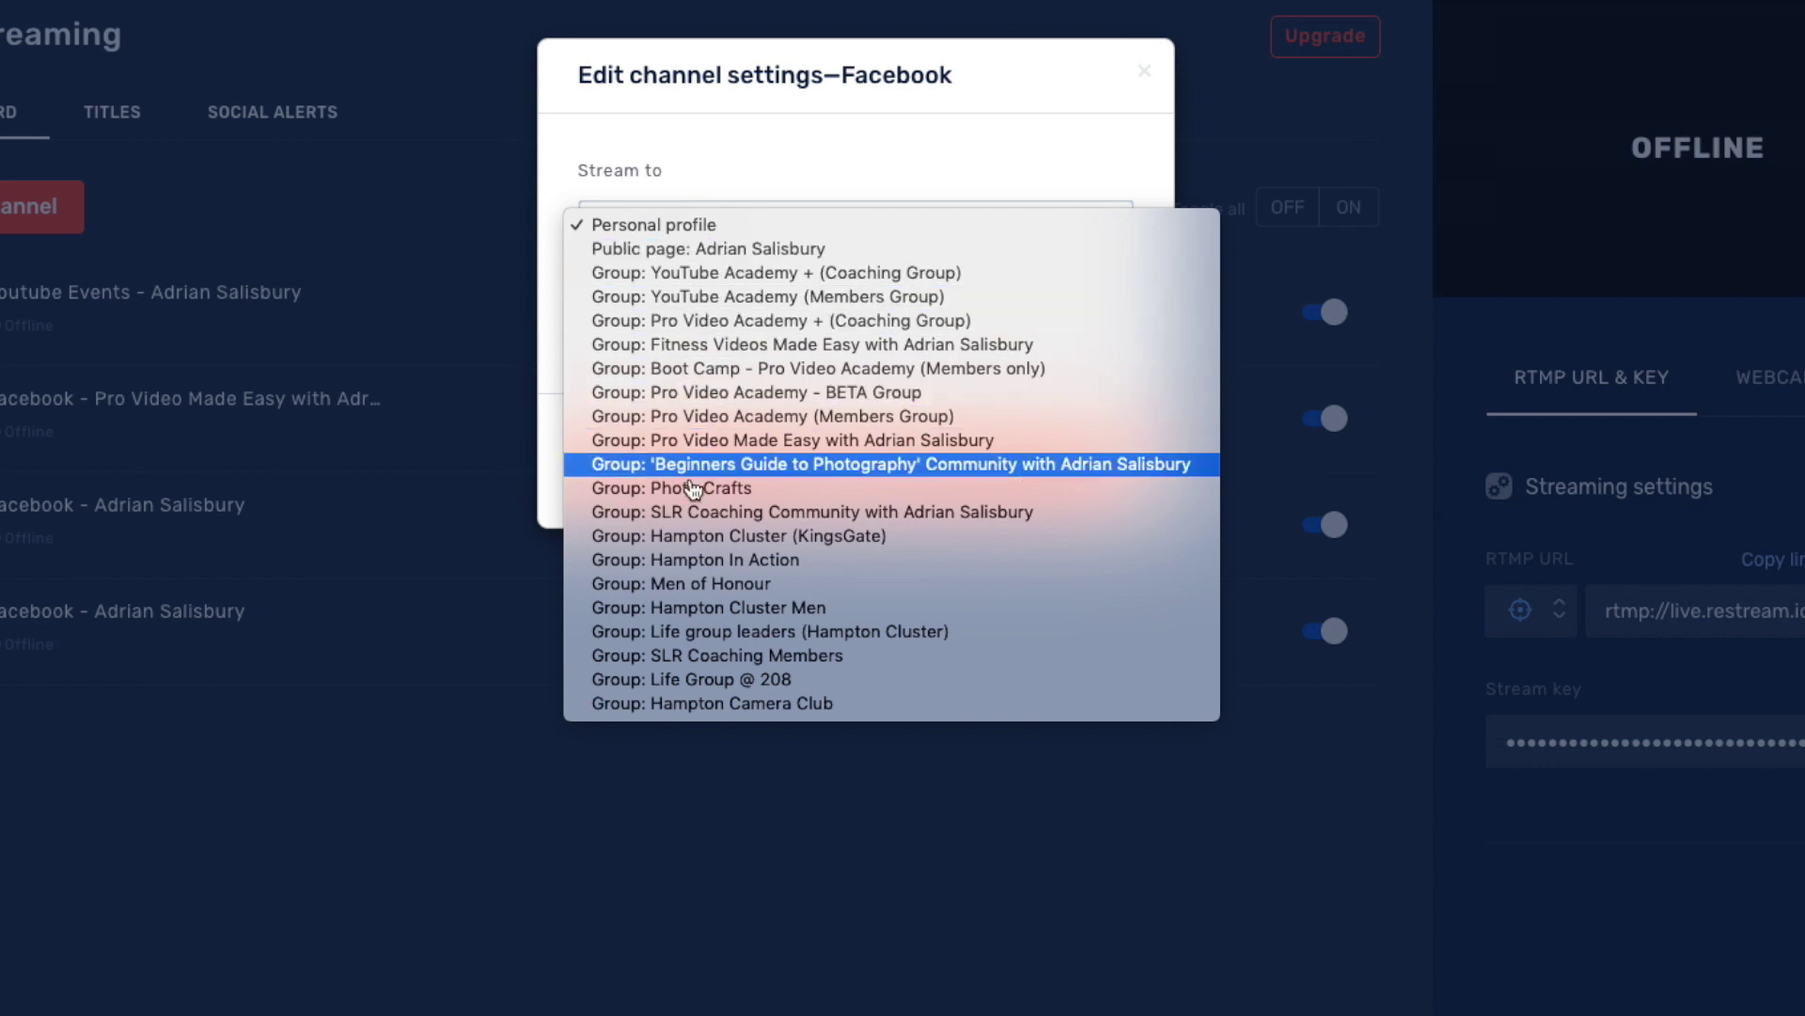
{"action": "left_click", "coordinate": [709, 297]}
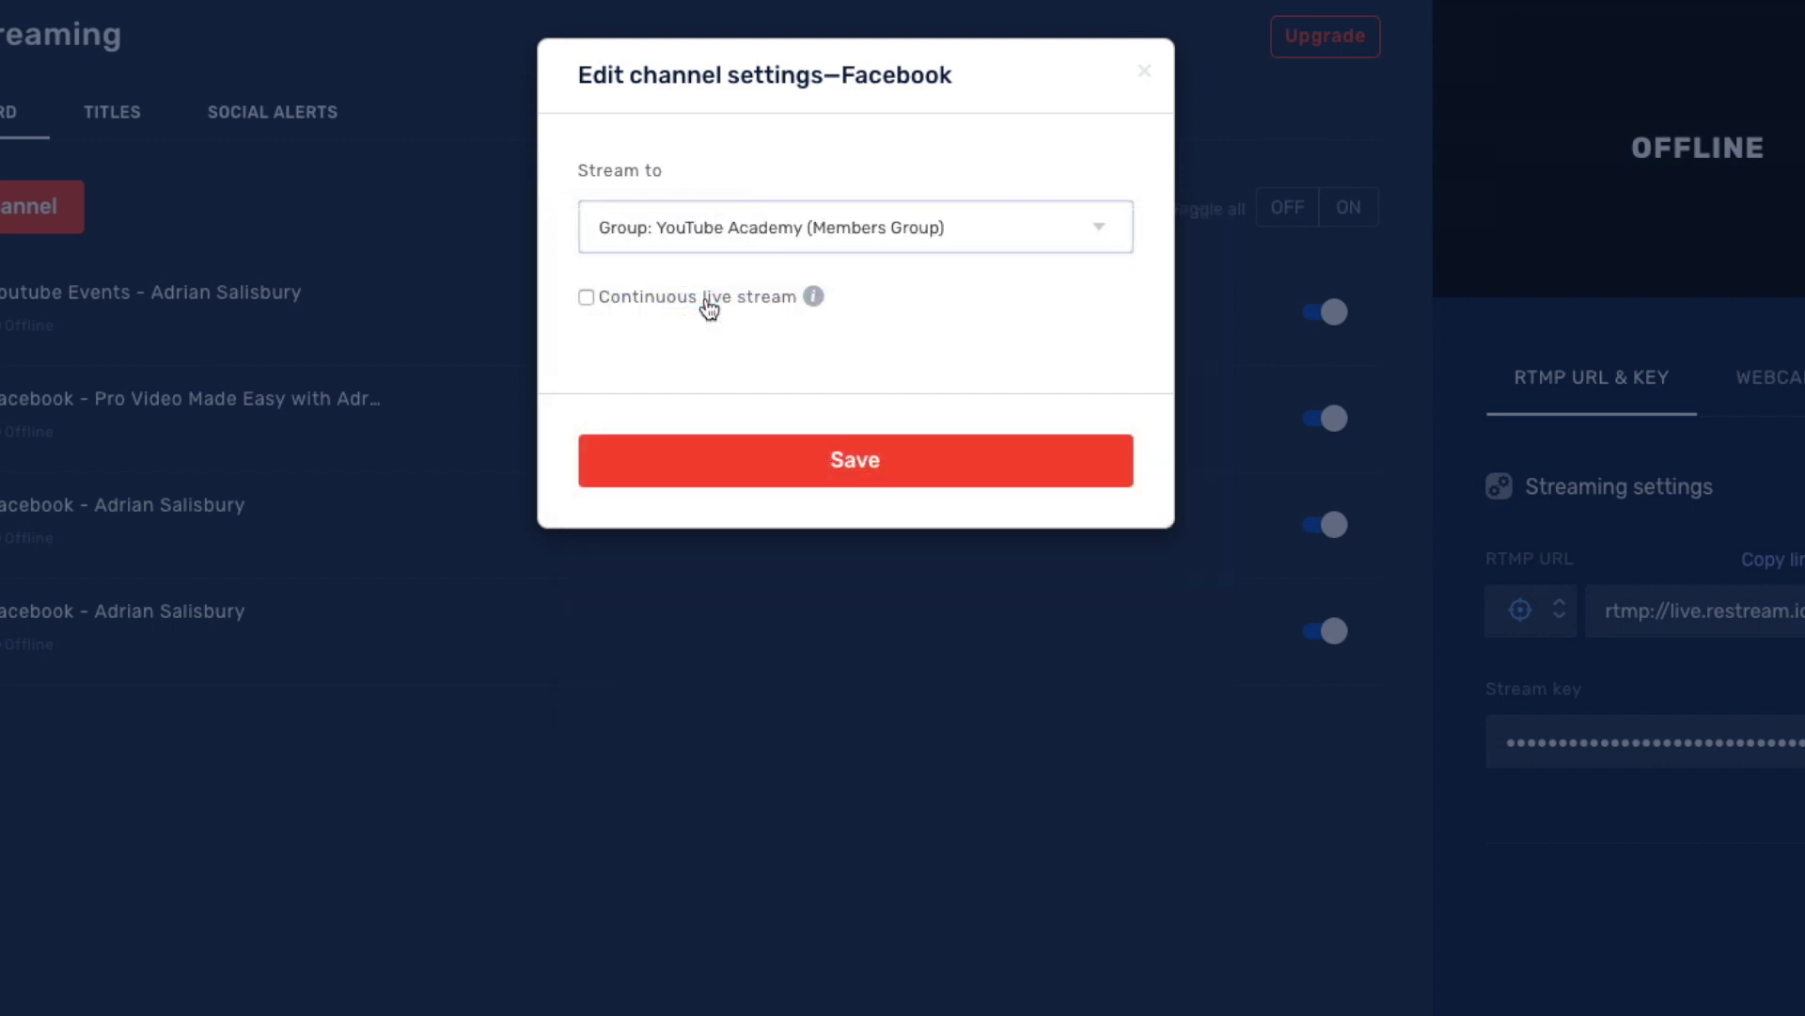
{"action": "left_click", "coordinate": [832, 458]}
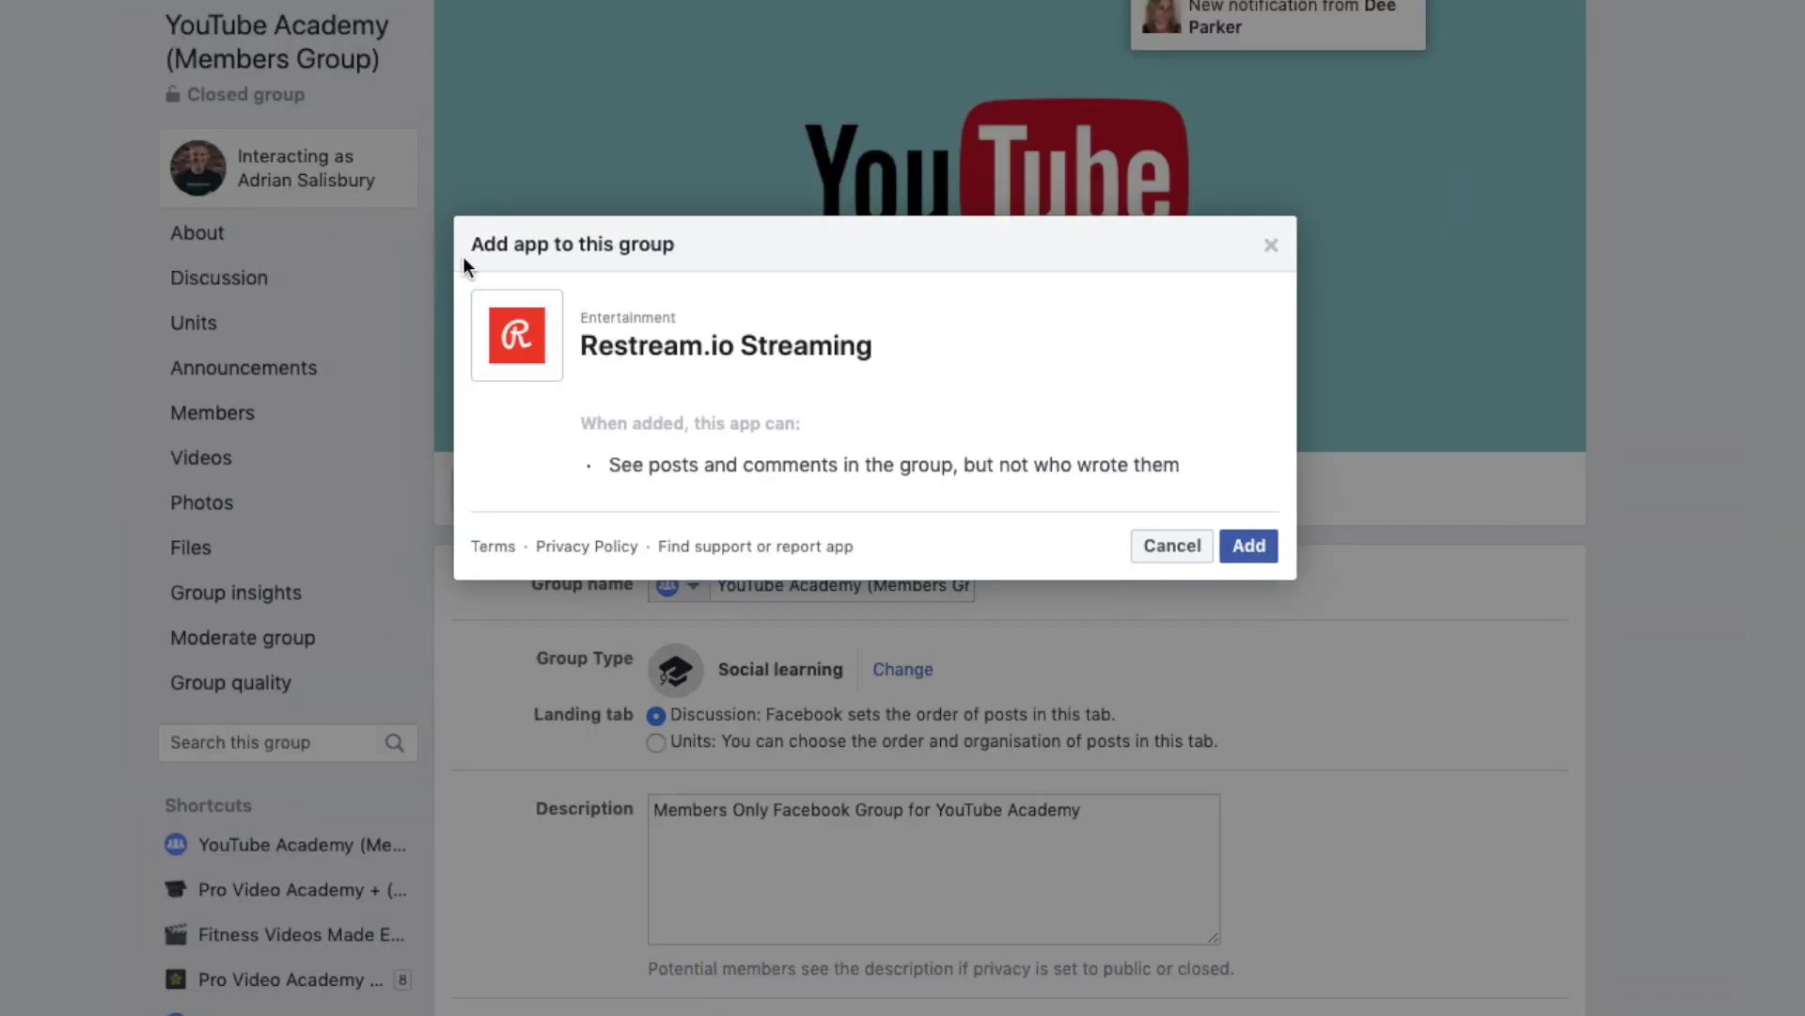
Step: Approve adding Restream.io Streaming to the YouTube Academy group and dismiss the confirmation
{"action": "left_click", "coordinate": [1249, 553]}
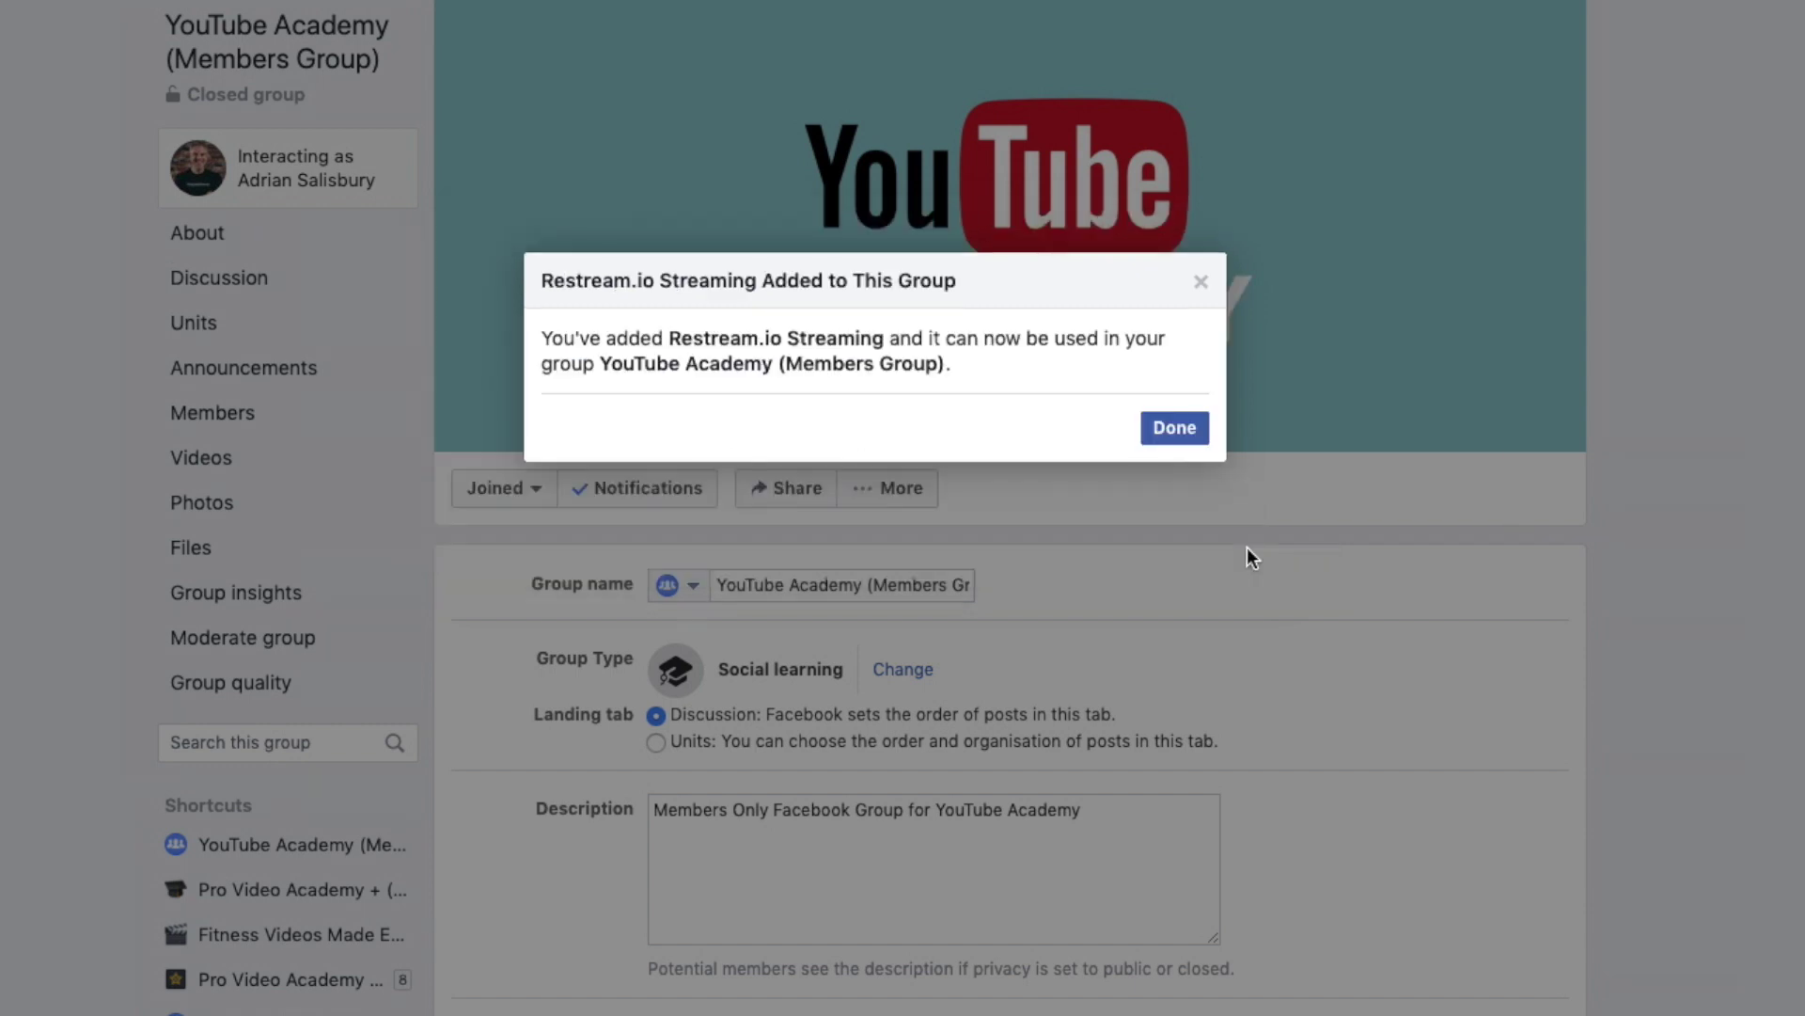
{"action": "left_click", "coordinate": [1175, 429]}
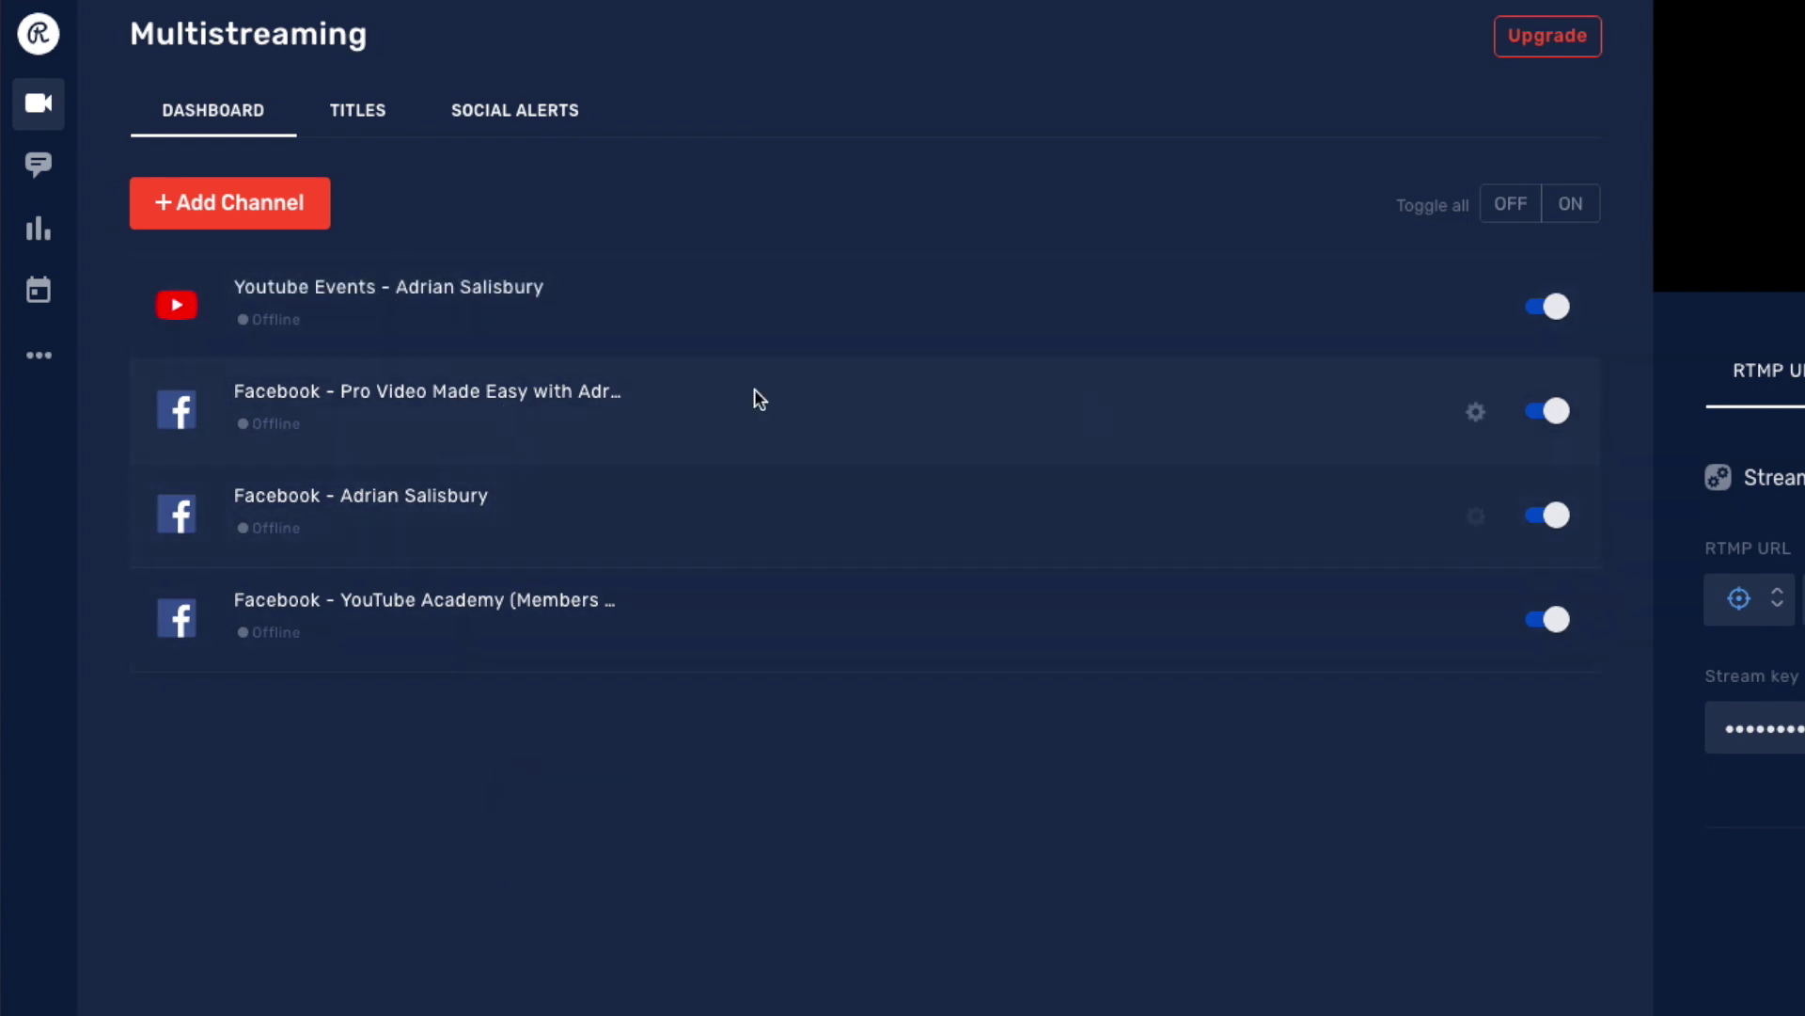
Step: Disable the Pro Video Made Easy and YouTube Academy channels and title all platforms 'Test Live'
{"action": "left_click", "coordinate": [1542, 412]}
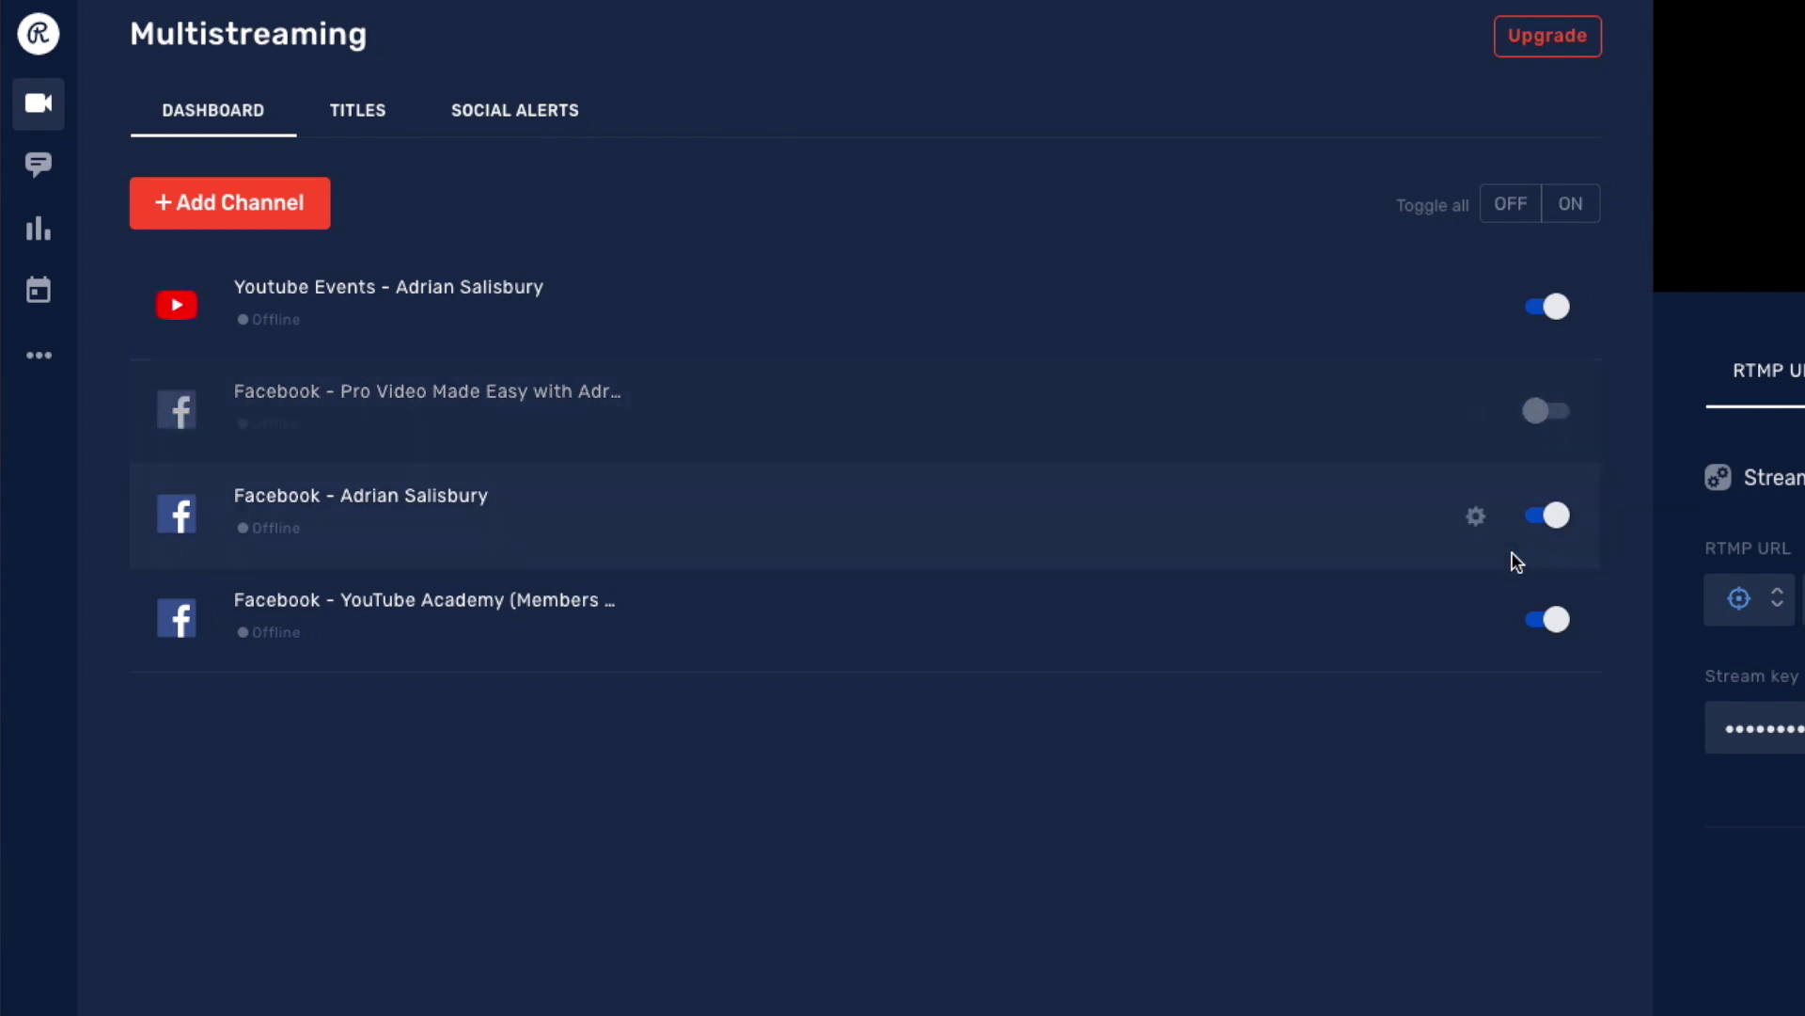
{"action": "left_click", "coordinate": [1550, 619]}
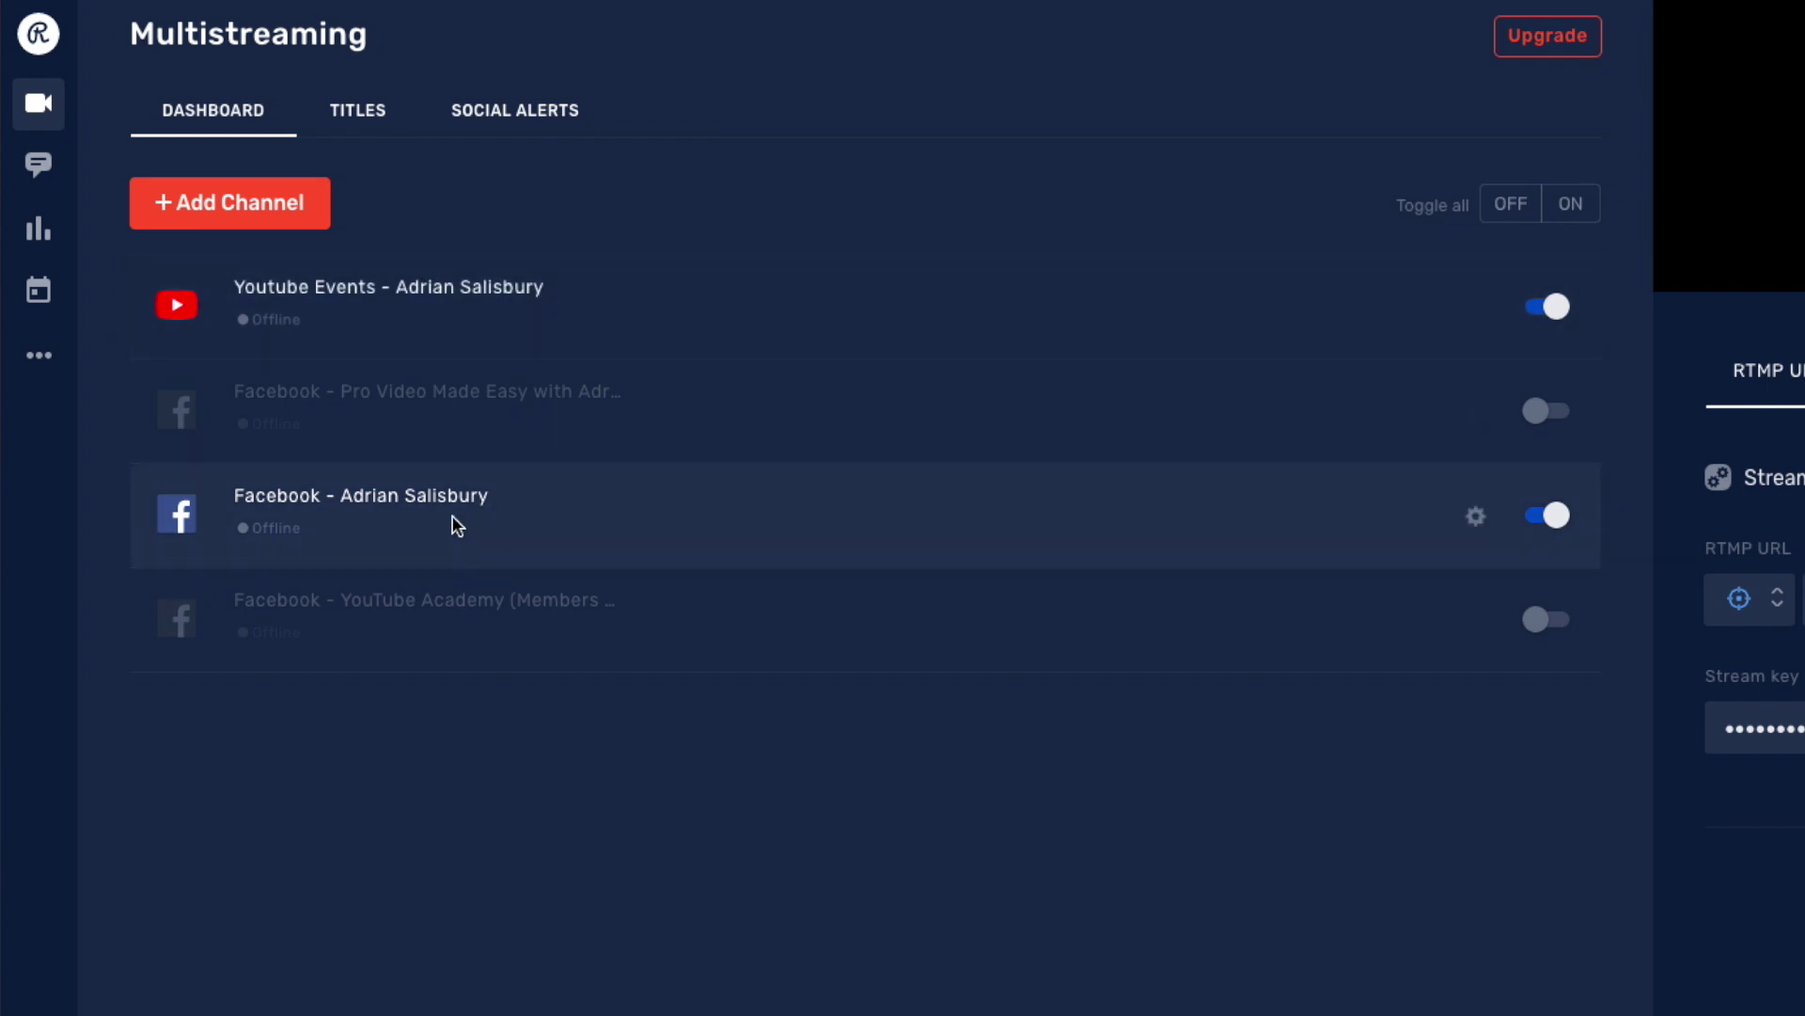
{"action": "left_click", "coordinate": [366, 113]}
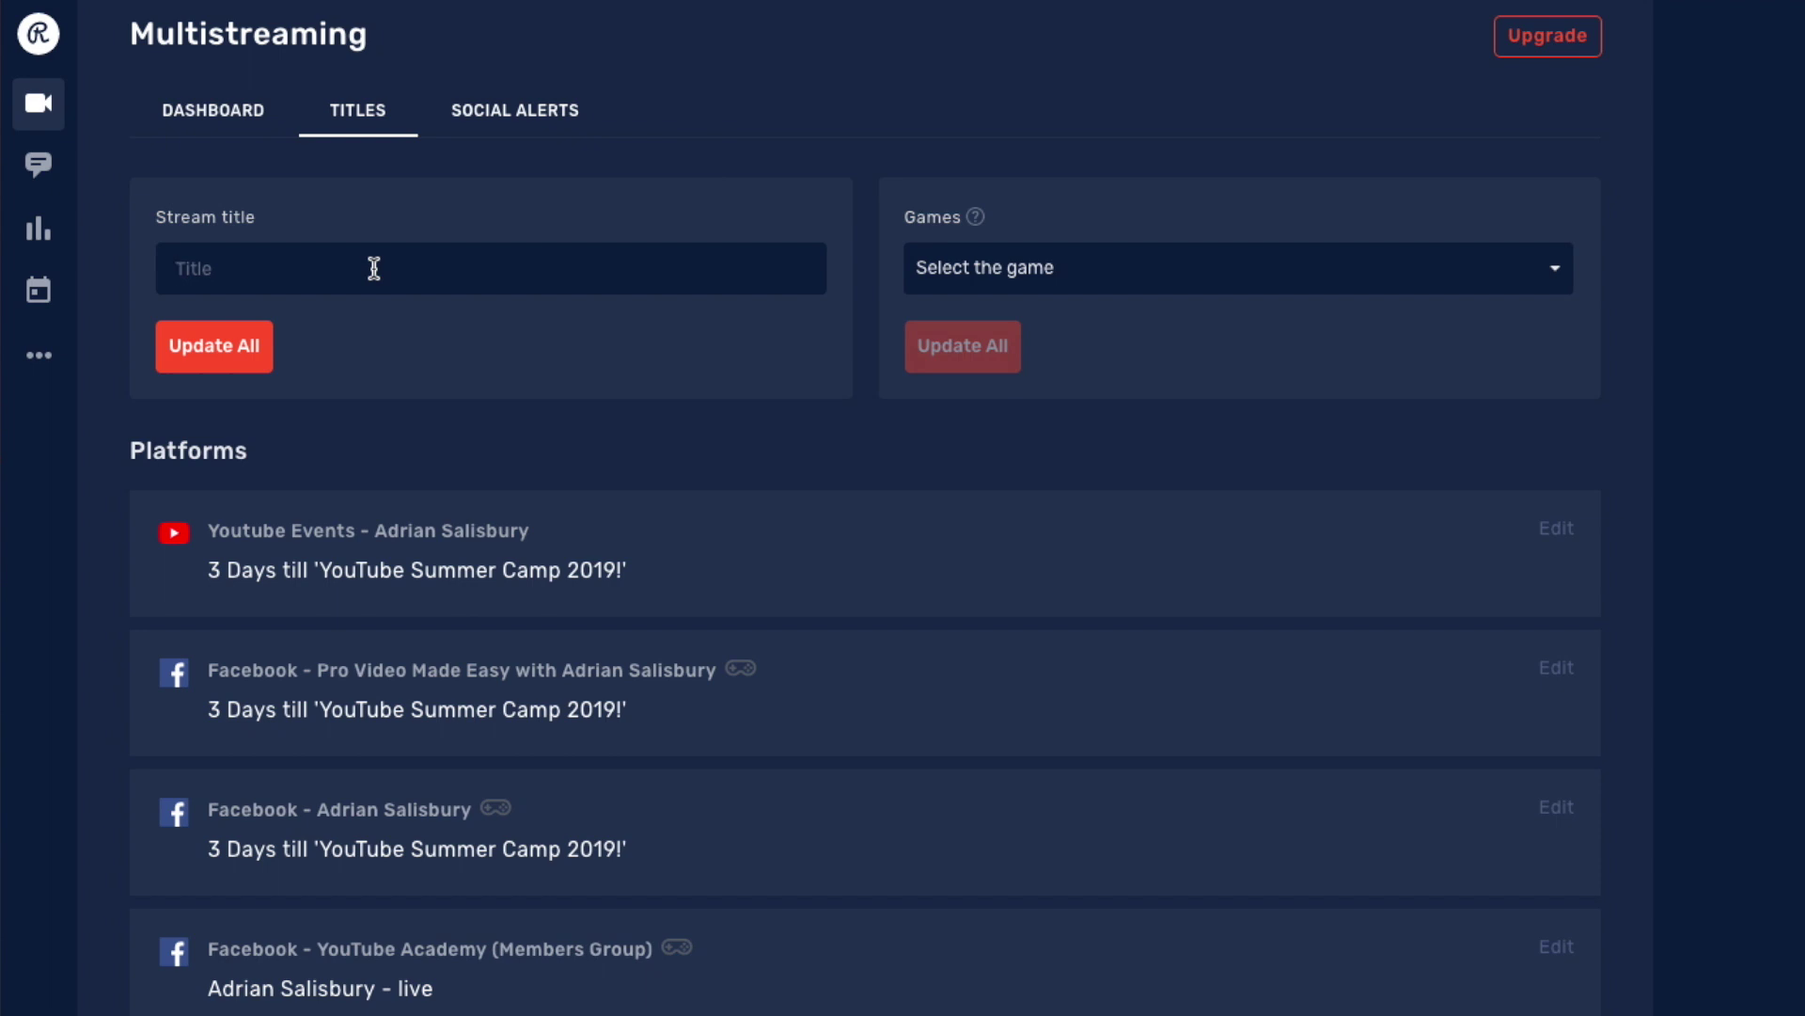
{"action": "left_click", "coordinate": [373, 269]}
{"action": "type", "text": "Test Live"}
{"action": "left_click", "coordinate": [250, 346]}
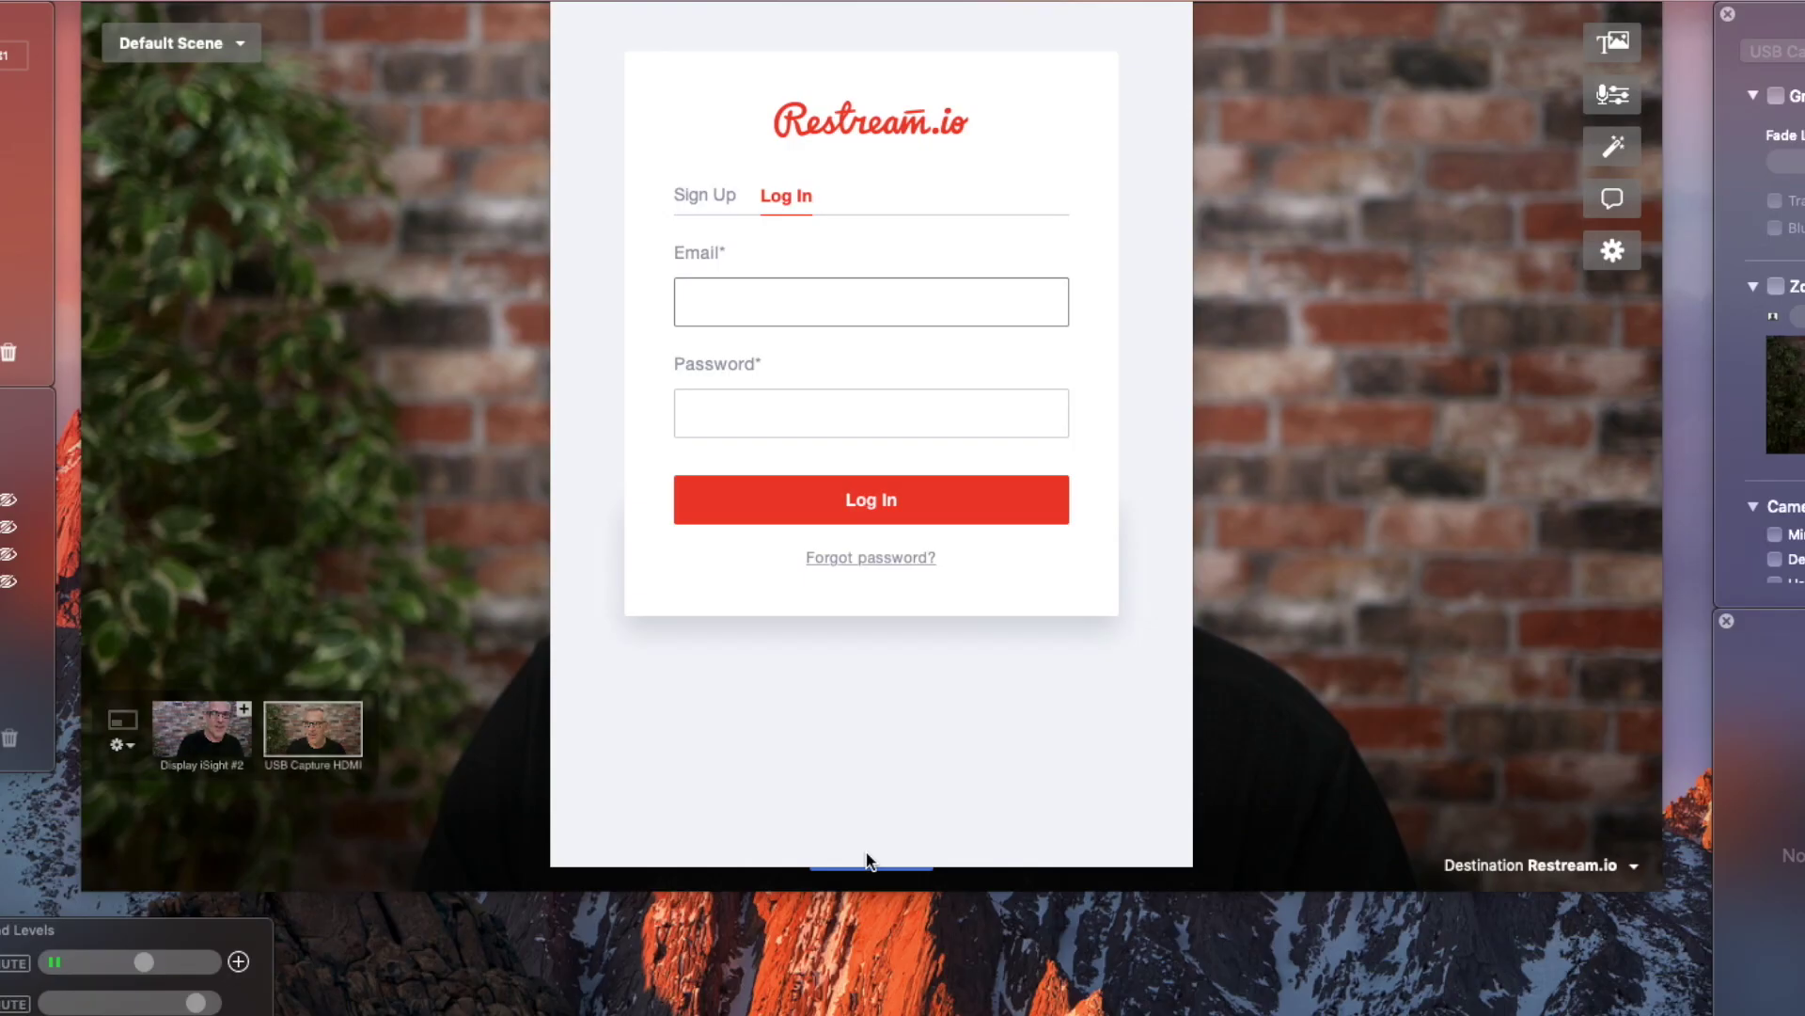
Step: Log in with the Restream account credentials and allow Ecamm Live to use the account
{"action": "left_click", "coordinate": [817, 294]}
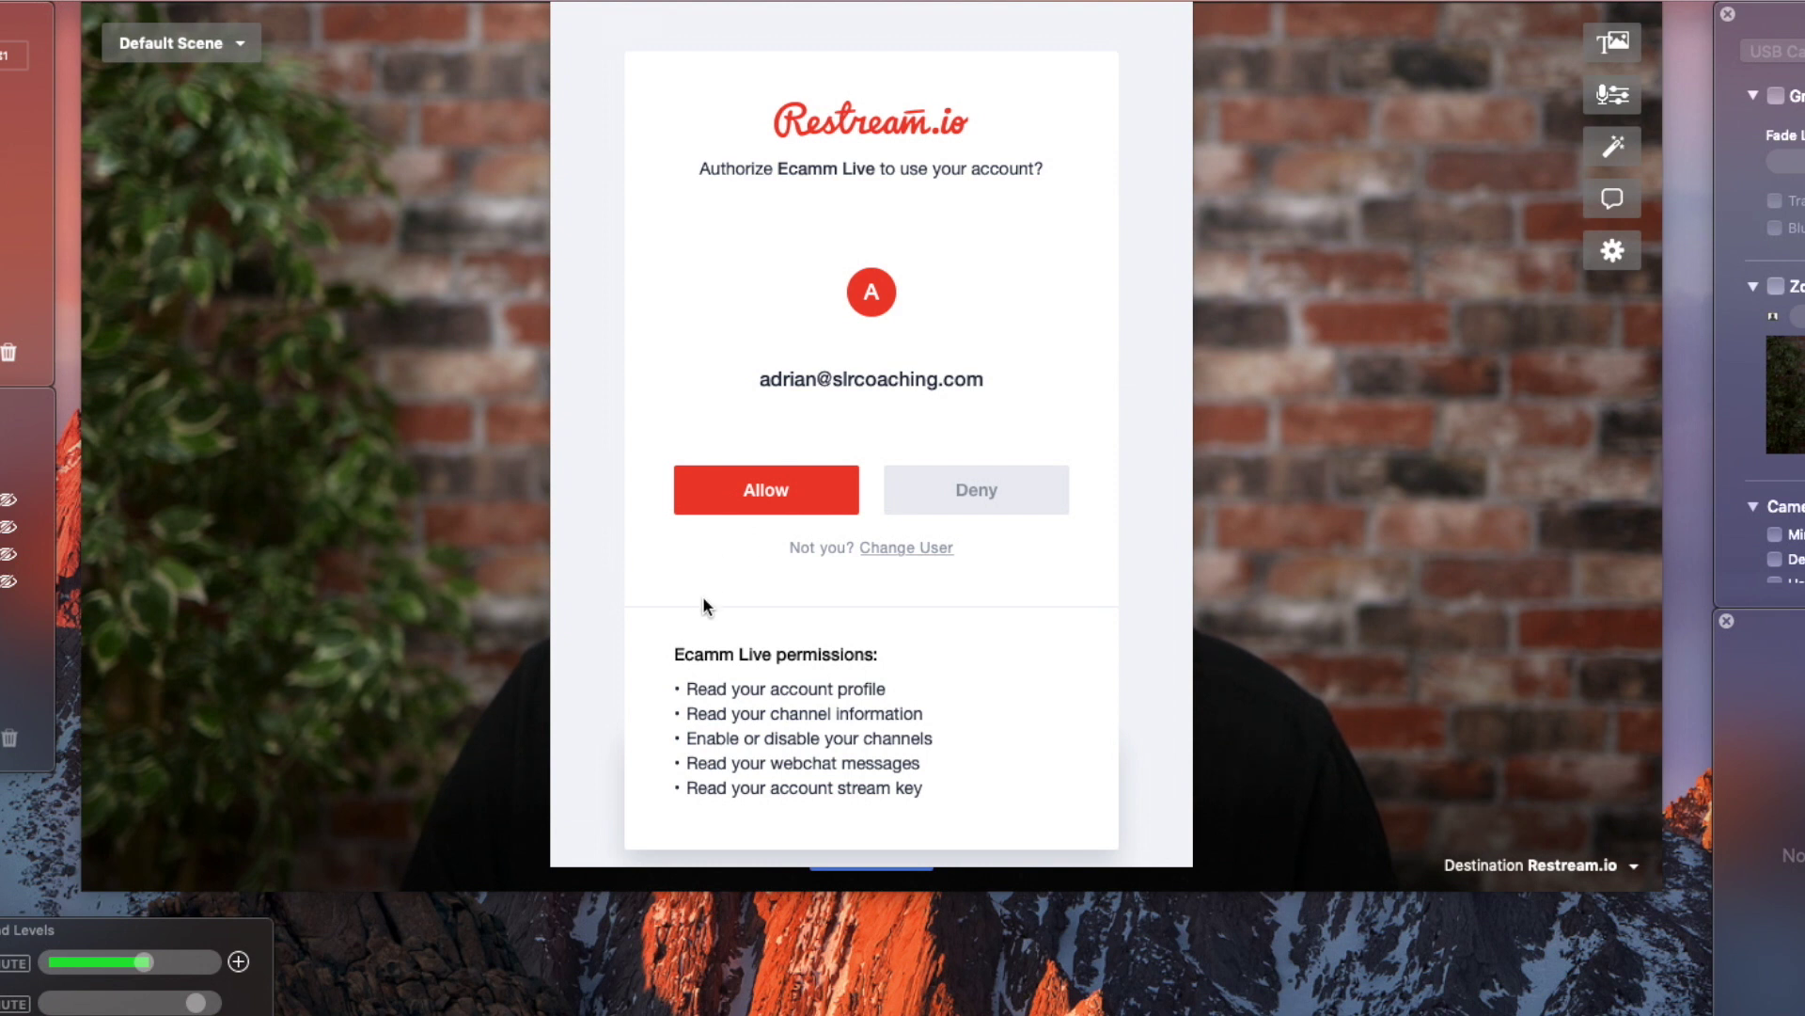
{"action": "left_click", "coordinate": [752, 492]}
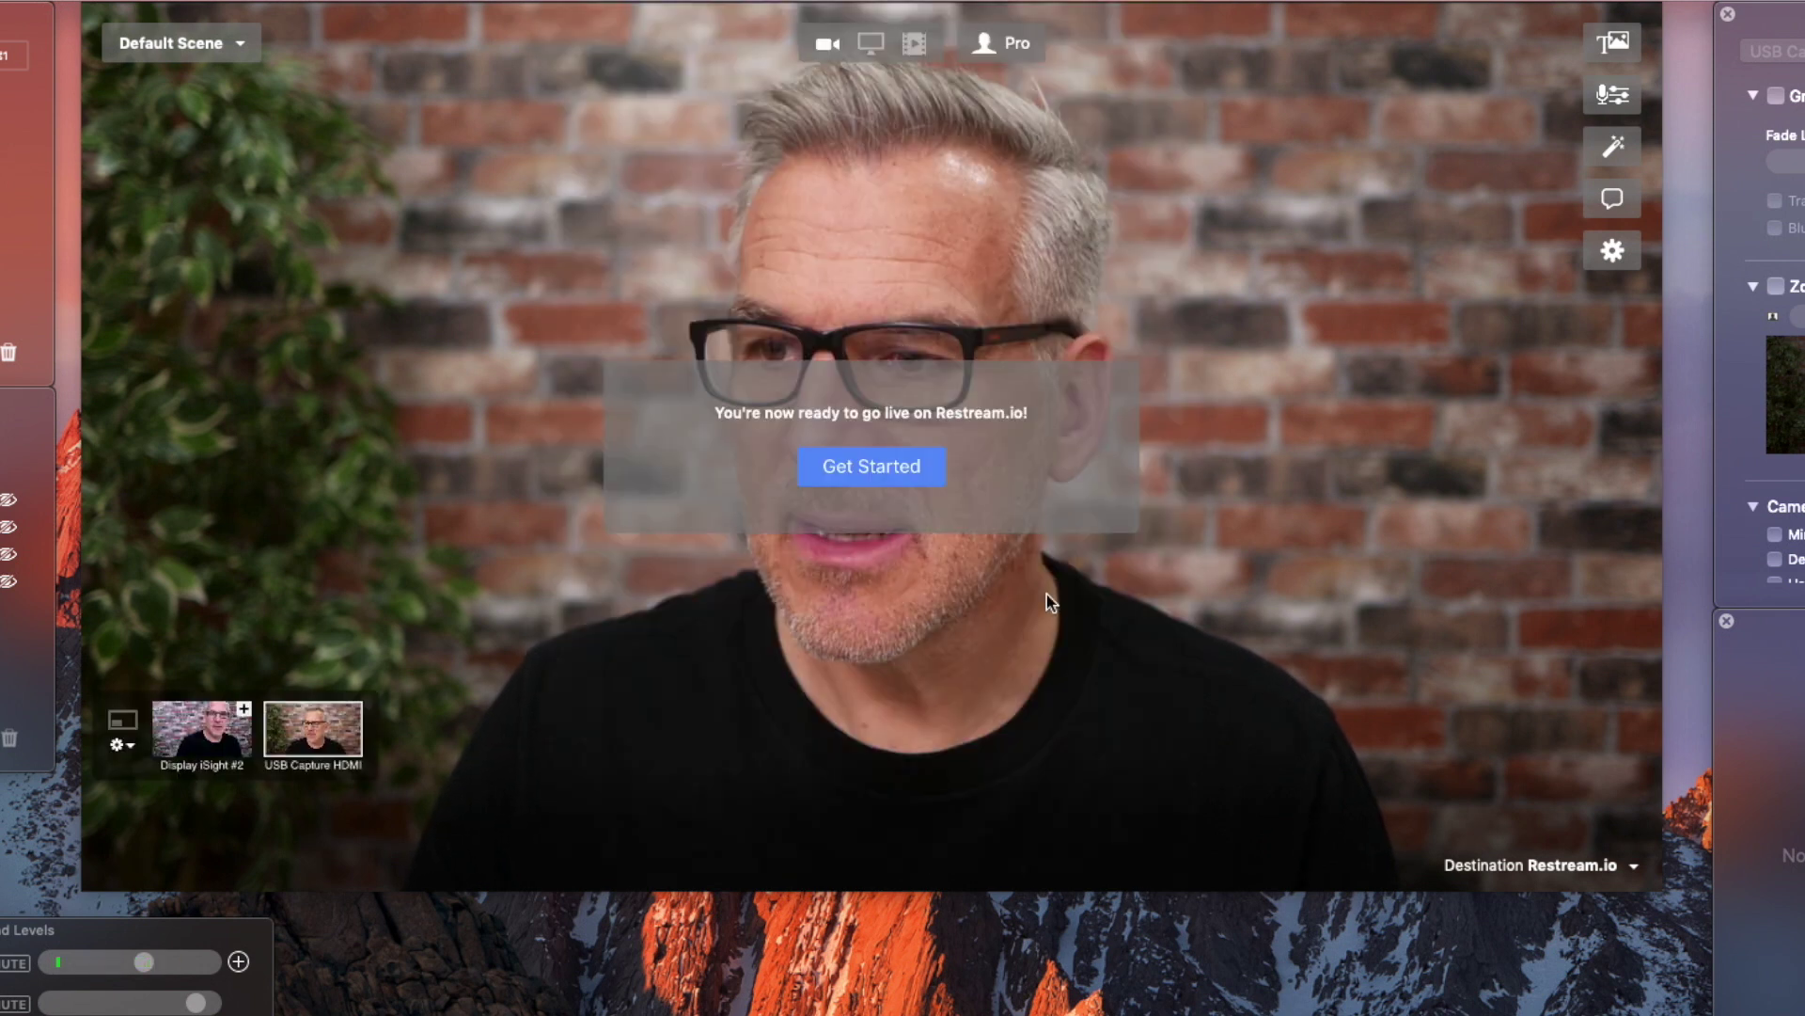
{"action": "left_click", "coordinate": [889, 474]}
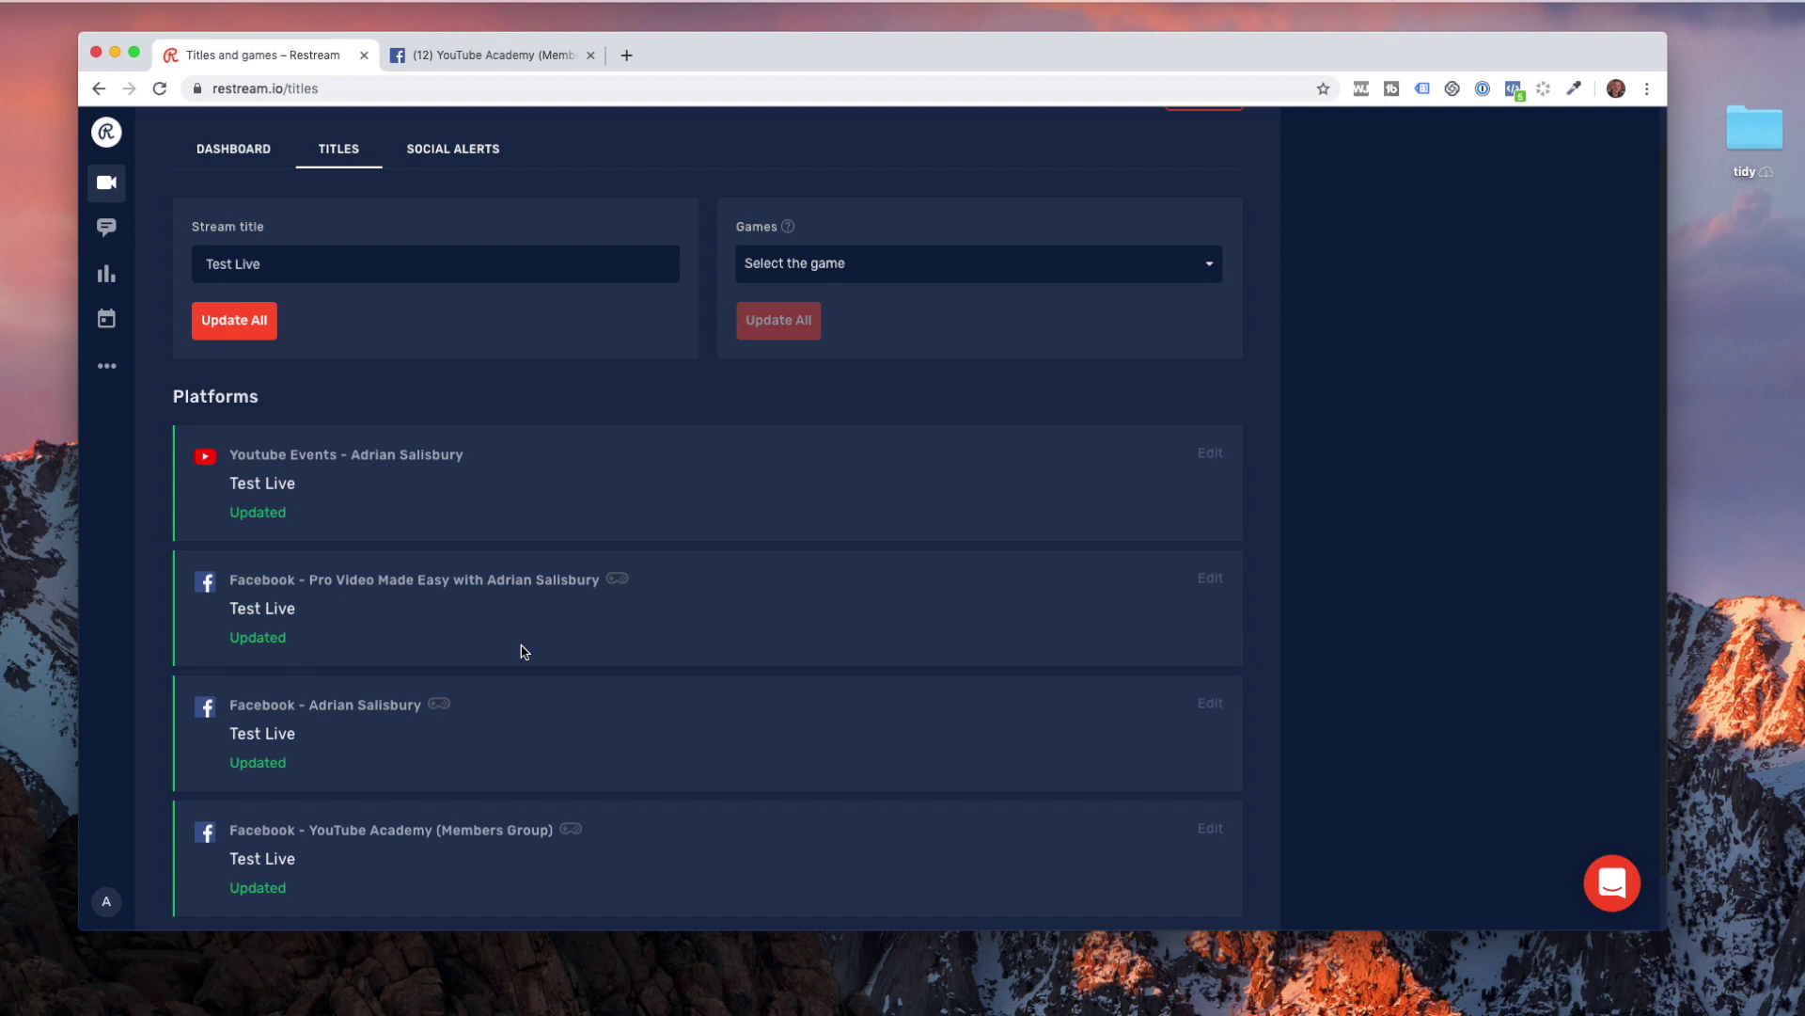
Step: Open the personal Facebook channel's page from the Restream multistreaming dashboard
{"action": "scroll", "coordinate": [524, 652], "scroll_direction": "down", "scroll_amount": 2}
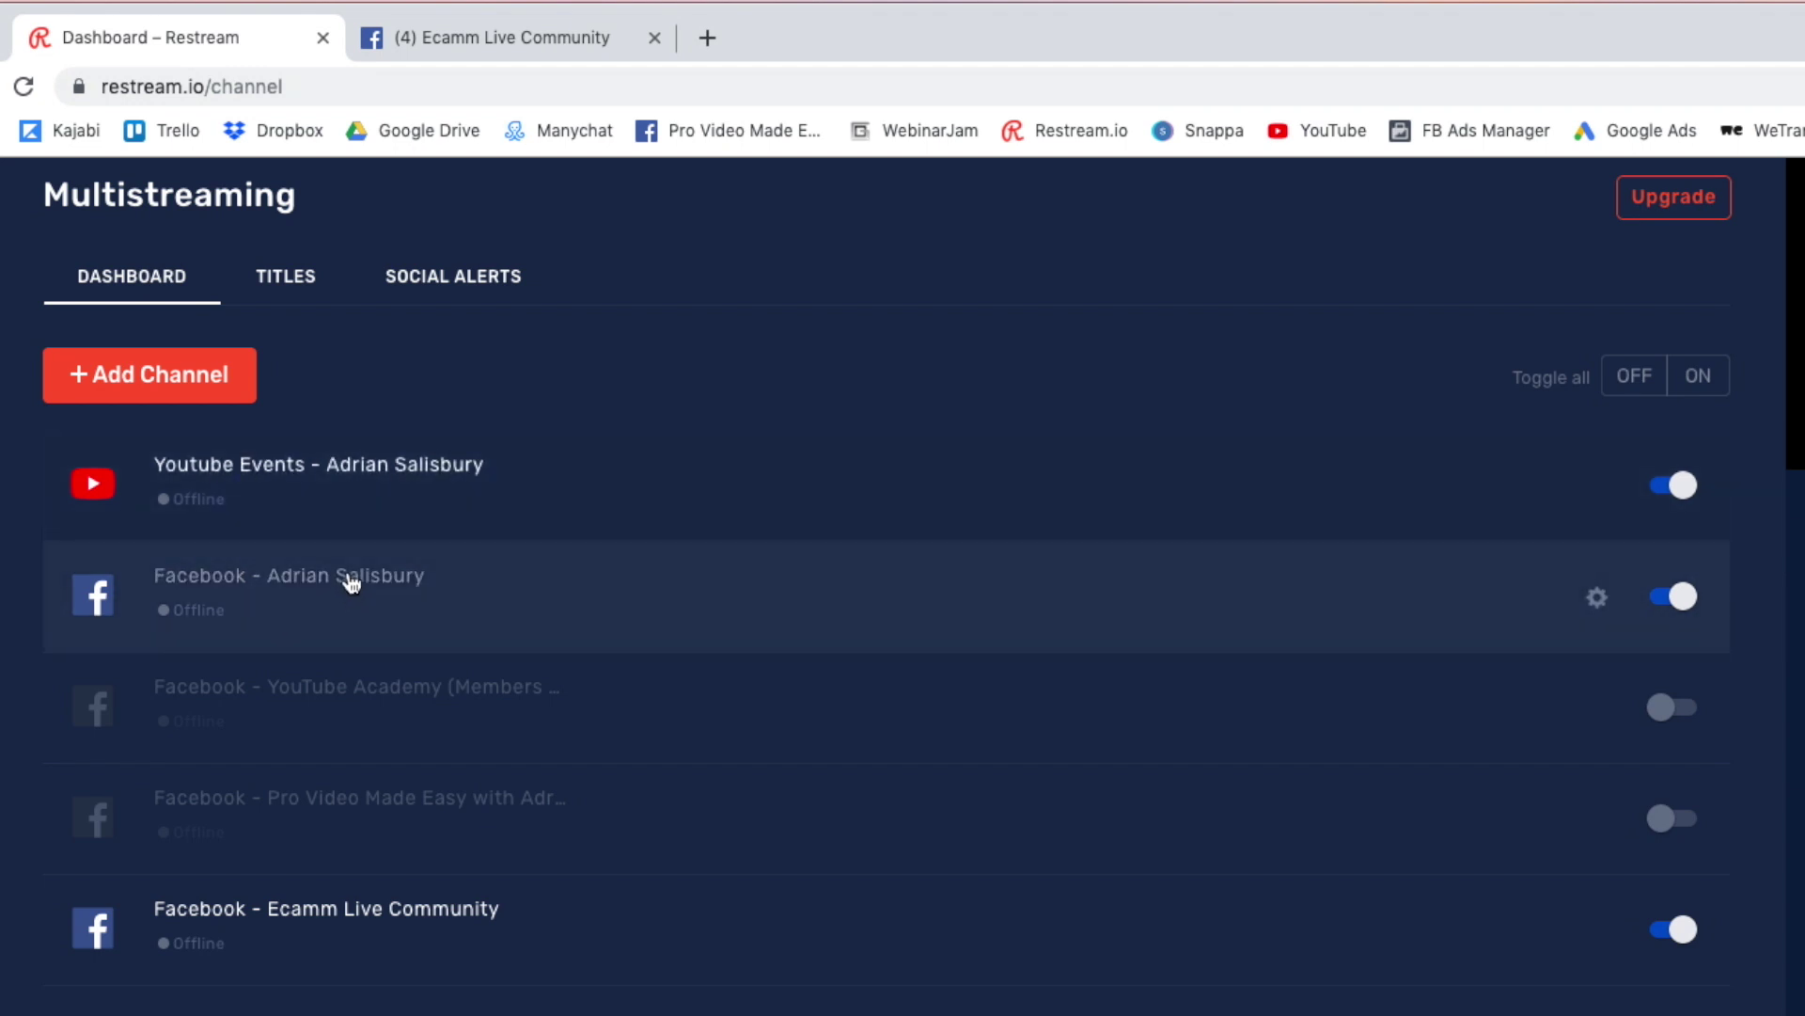
{"action": "left_click", "coordinate": [351, 580]}
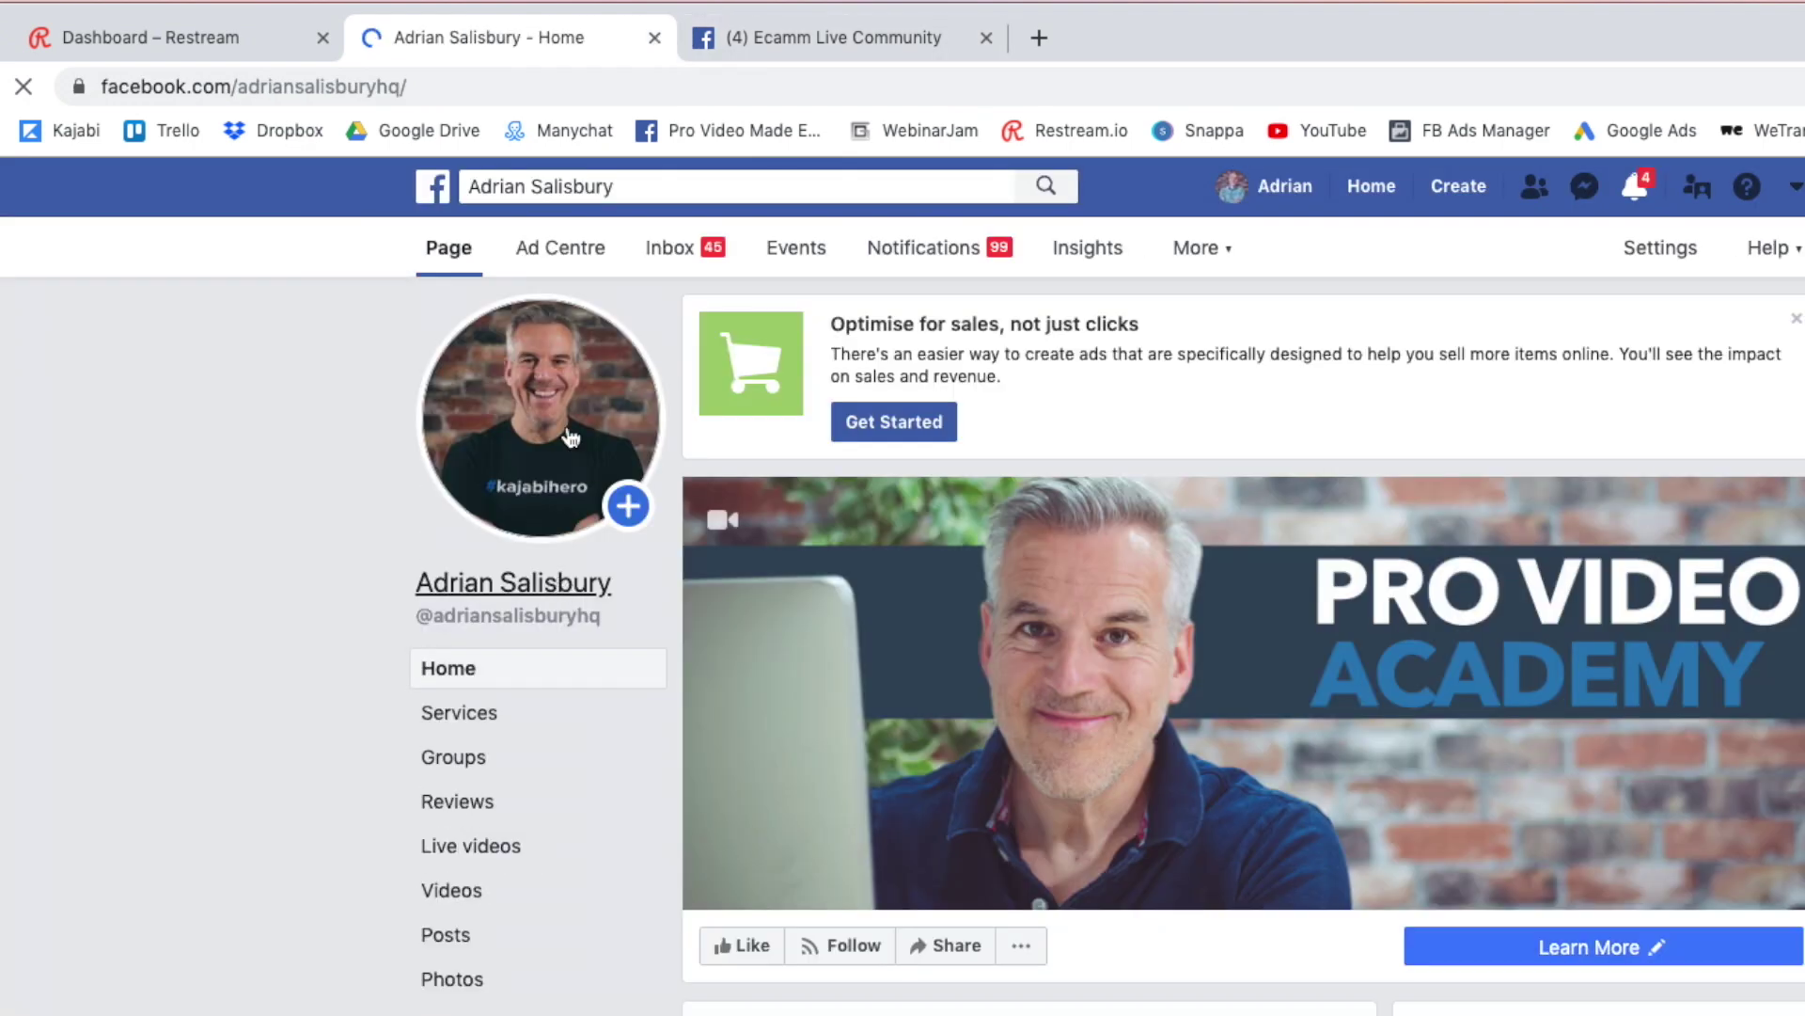
Step: Close the Facebook page tab to return to the Restream dashboard
{"action": "left_click", "coordinate": [654, 38]}
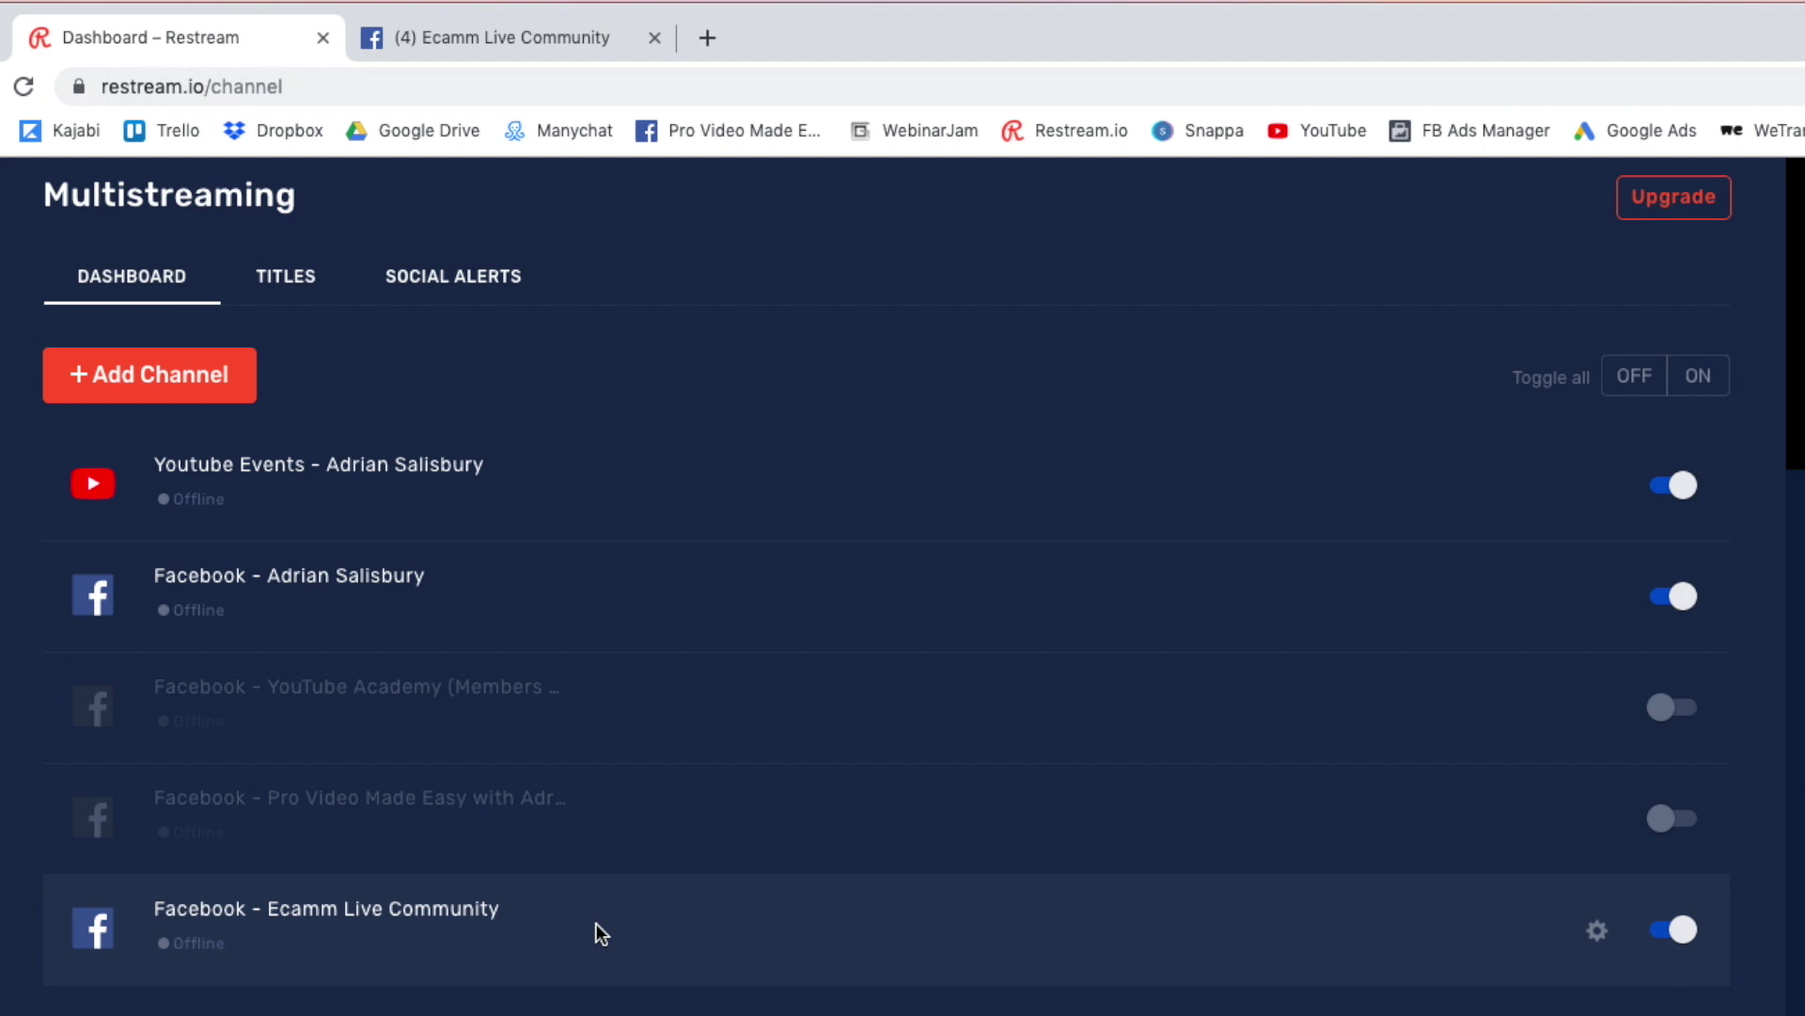
Step: Set every platform's title to "Demonstrating multistreaming in Ecamm using Restream 'TAKE 2'"
{"action": "left_click", "coordinate": [1688, 828]}
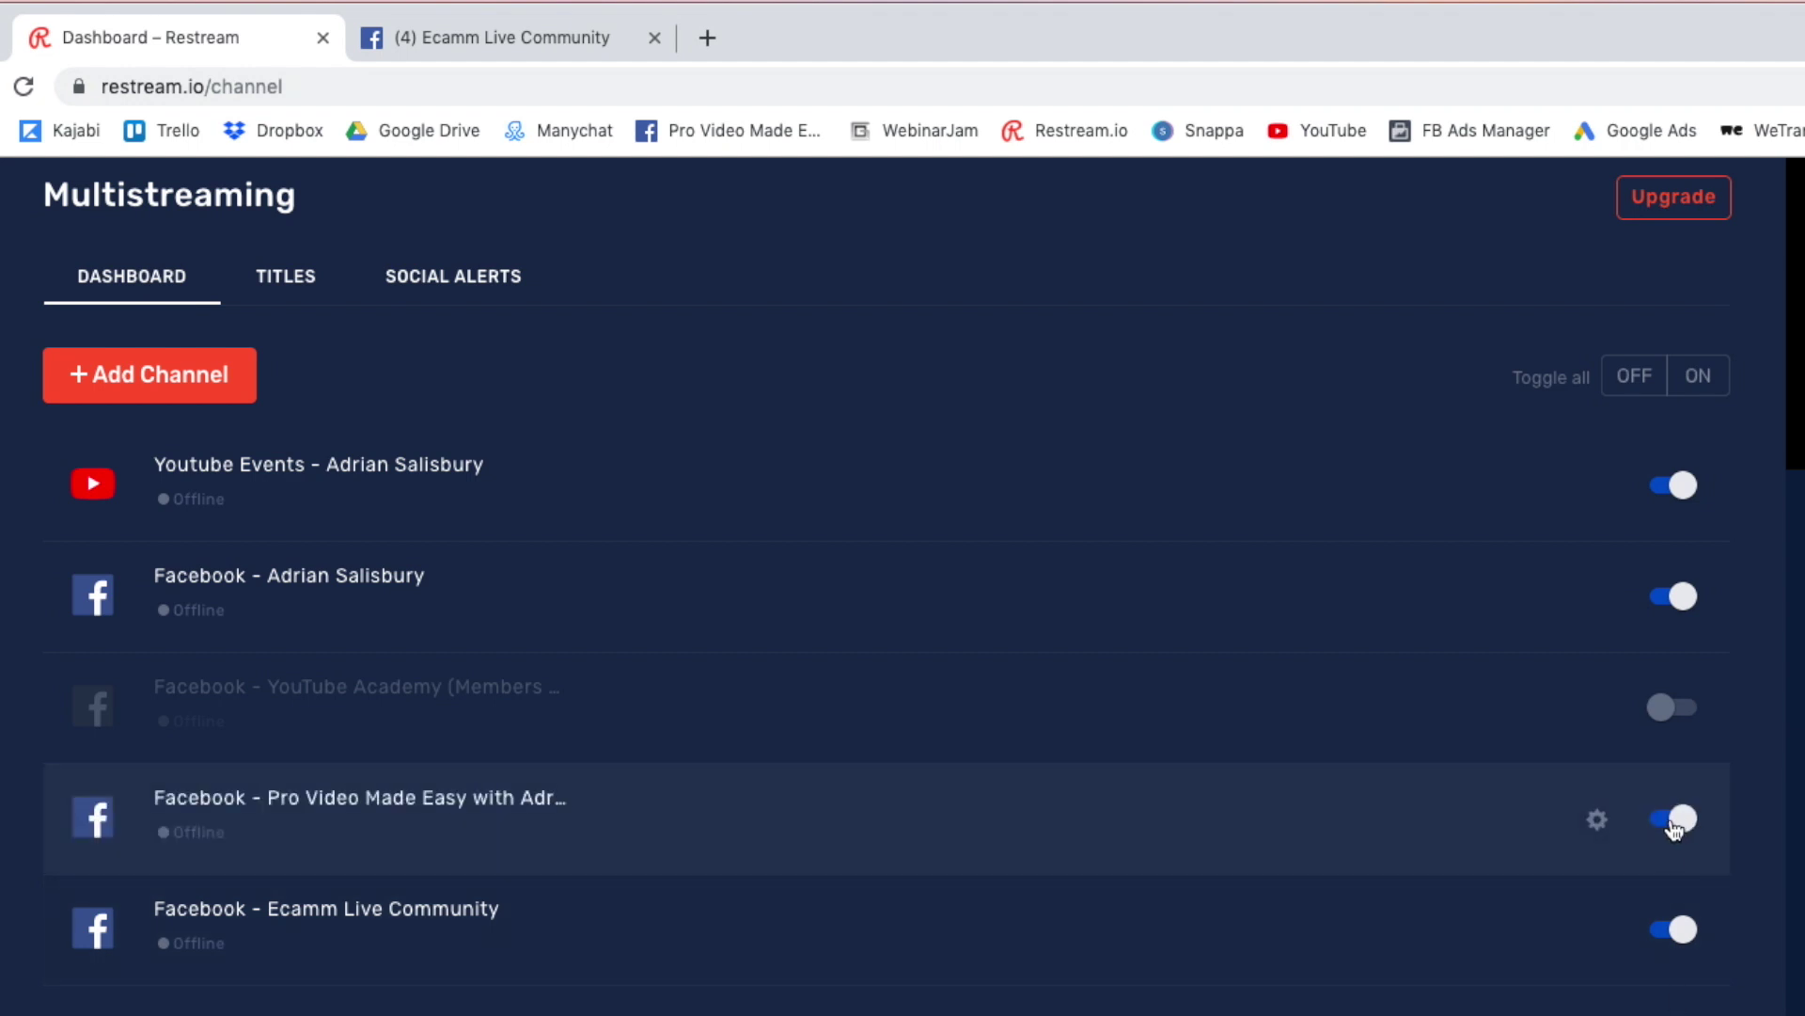
{"action": "left_click", "coordinate": [1674, 826]}
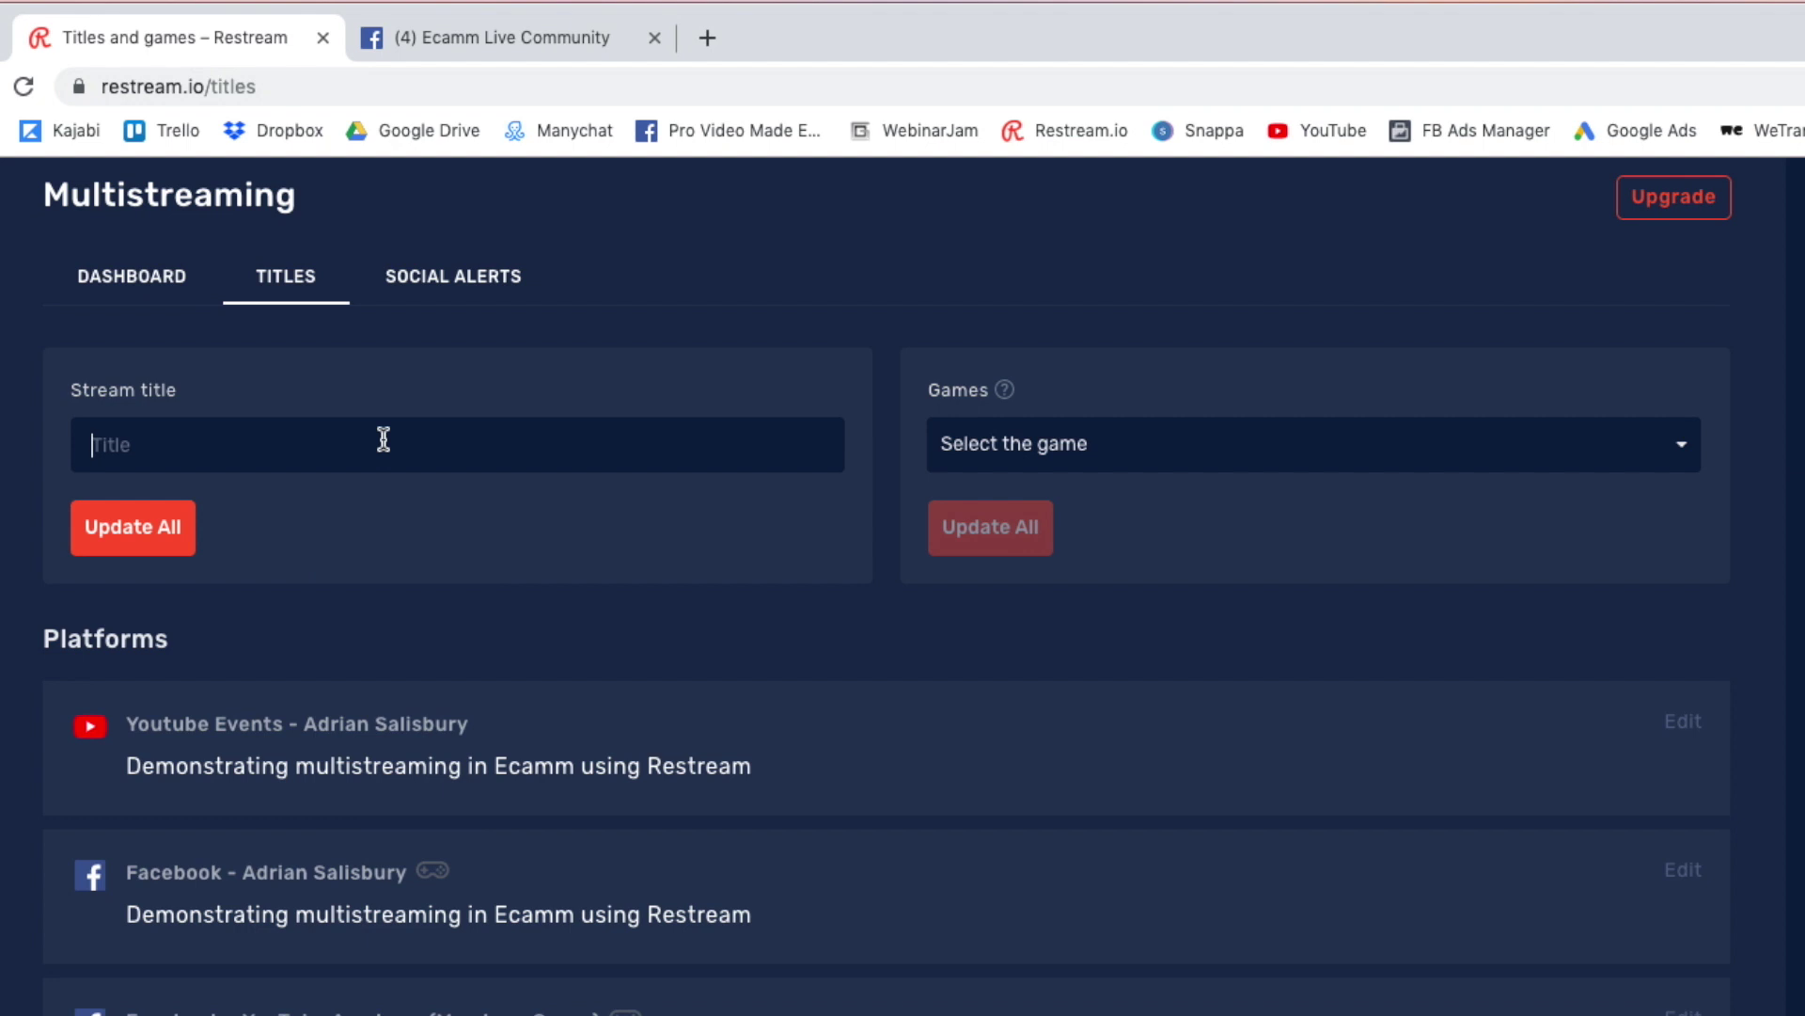
{"action": "type", "text": "Demonstrating multistreaming in Ecamm using Restream"}
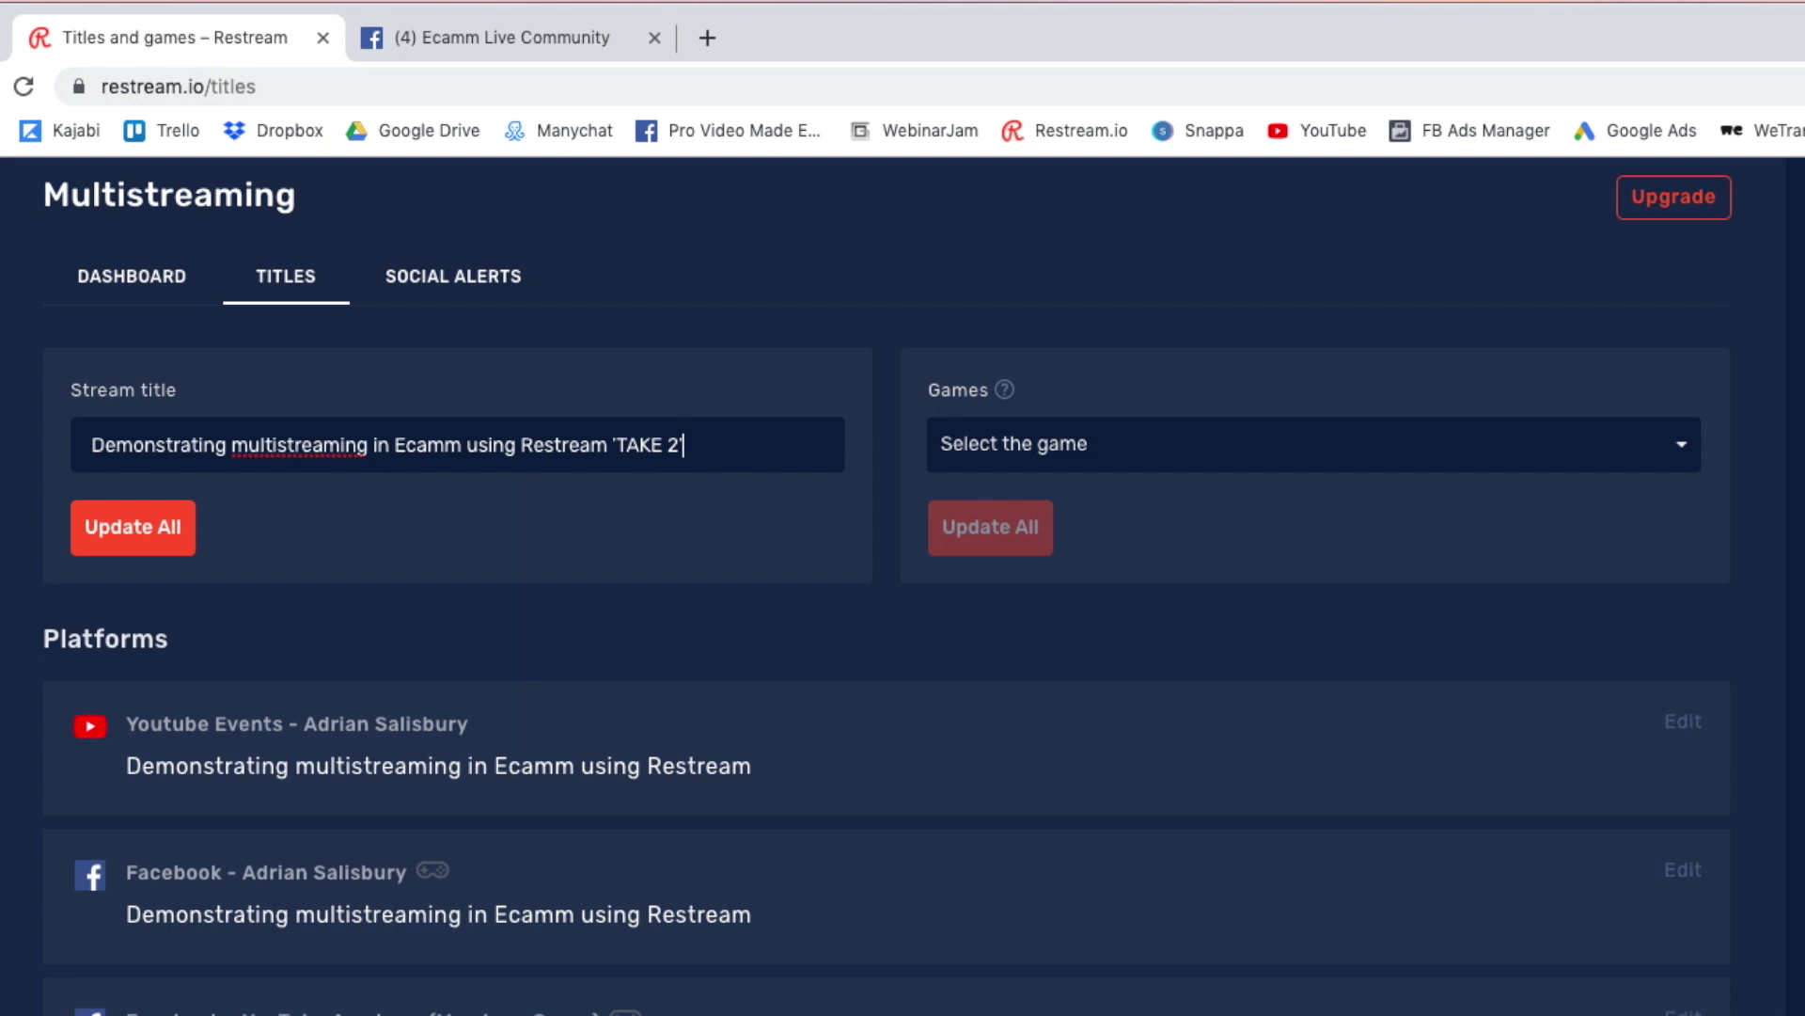
{"action": "left_click", "coordinate": [155, 531]}
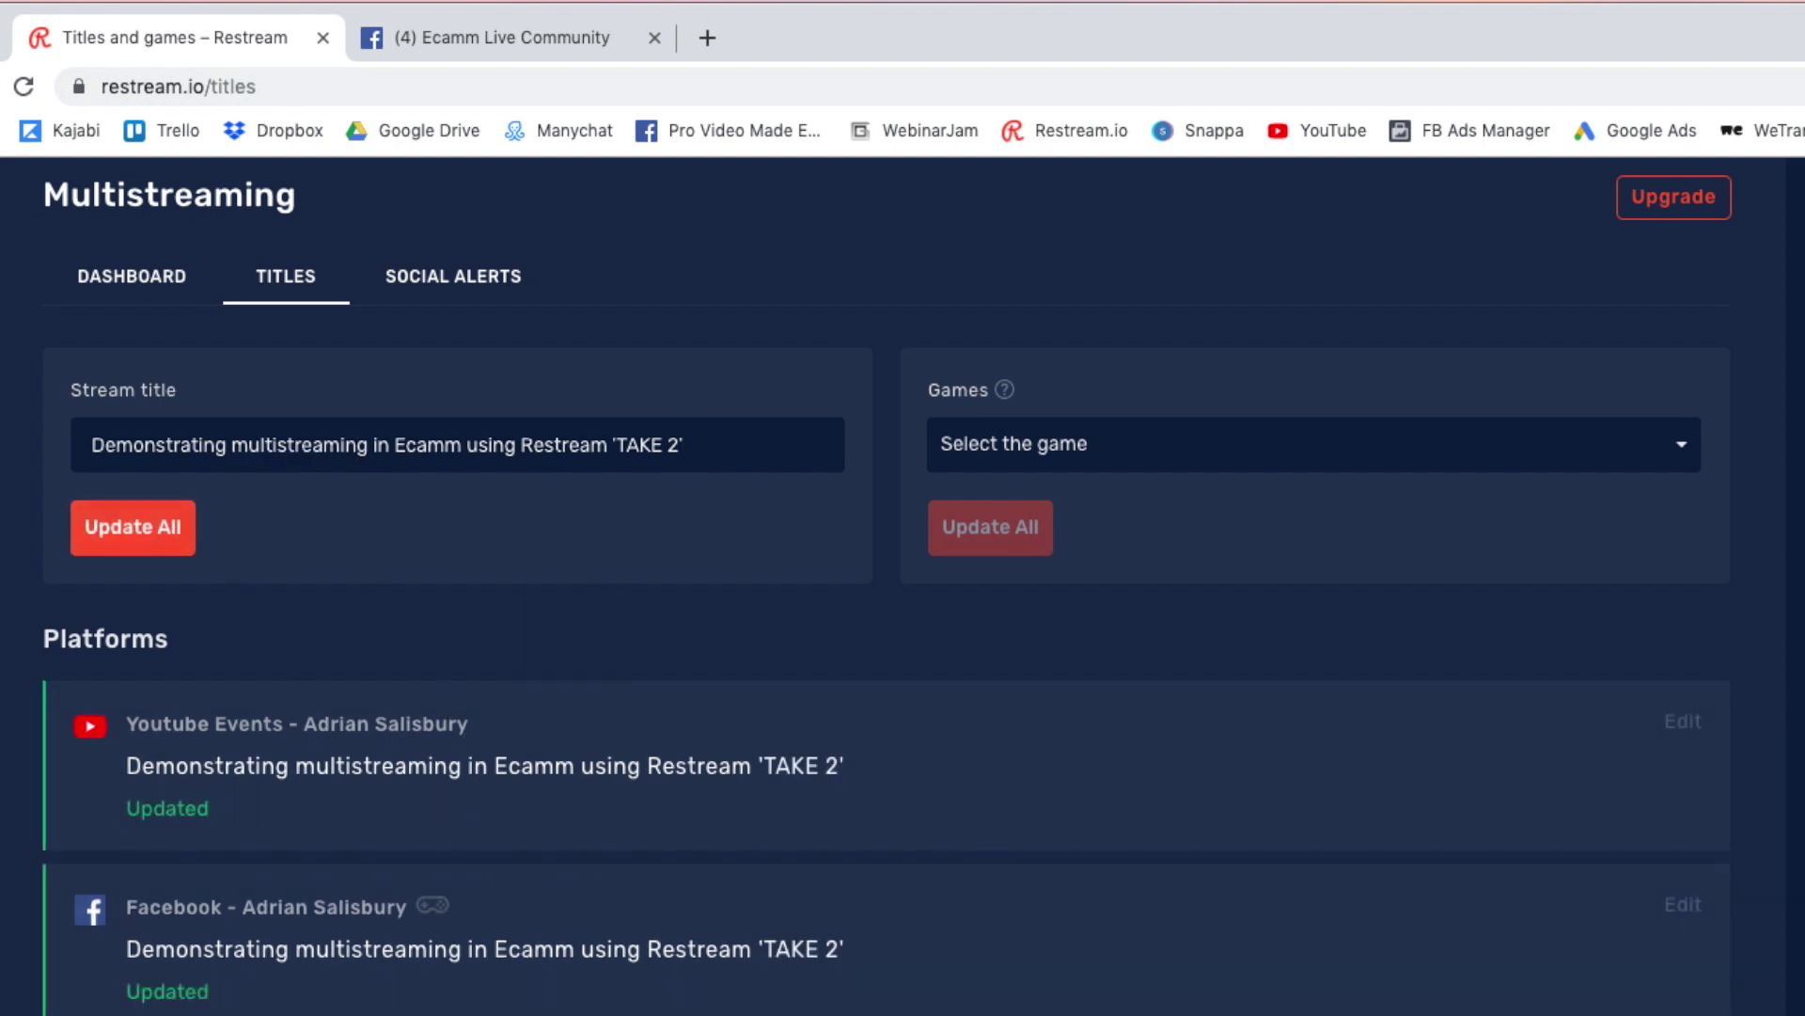
{"action": "scroll", "coordinate": [902, 583], "scroll_direction": "down", "scroll_amount": 3}
{"action": "scroll", "coordinate": [903, 583], "scroll_direction": "up", "scroll_amount": 3}
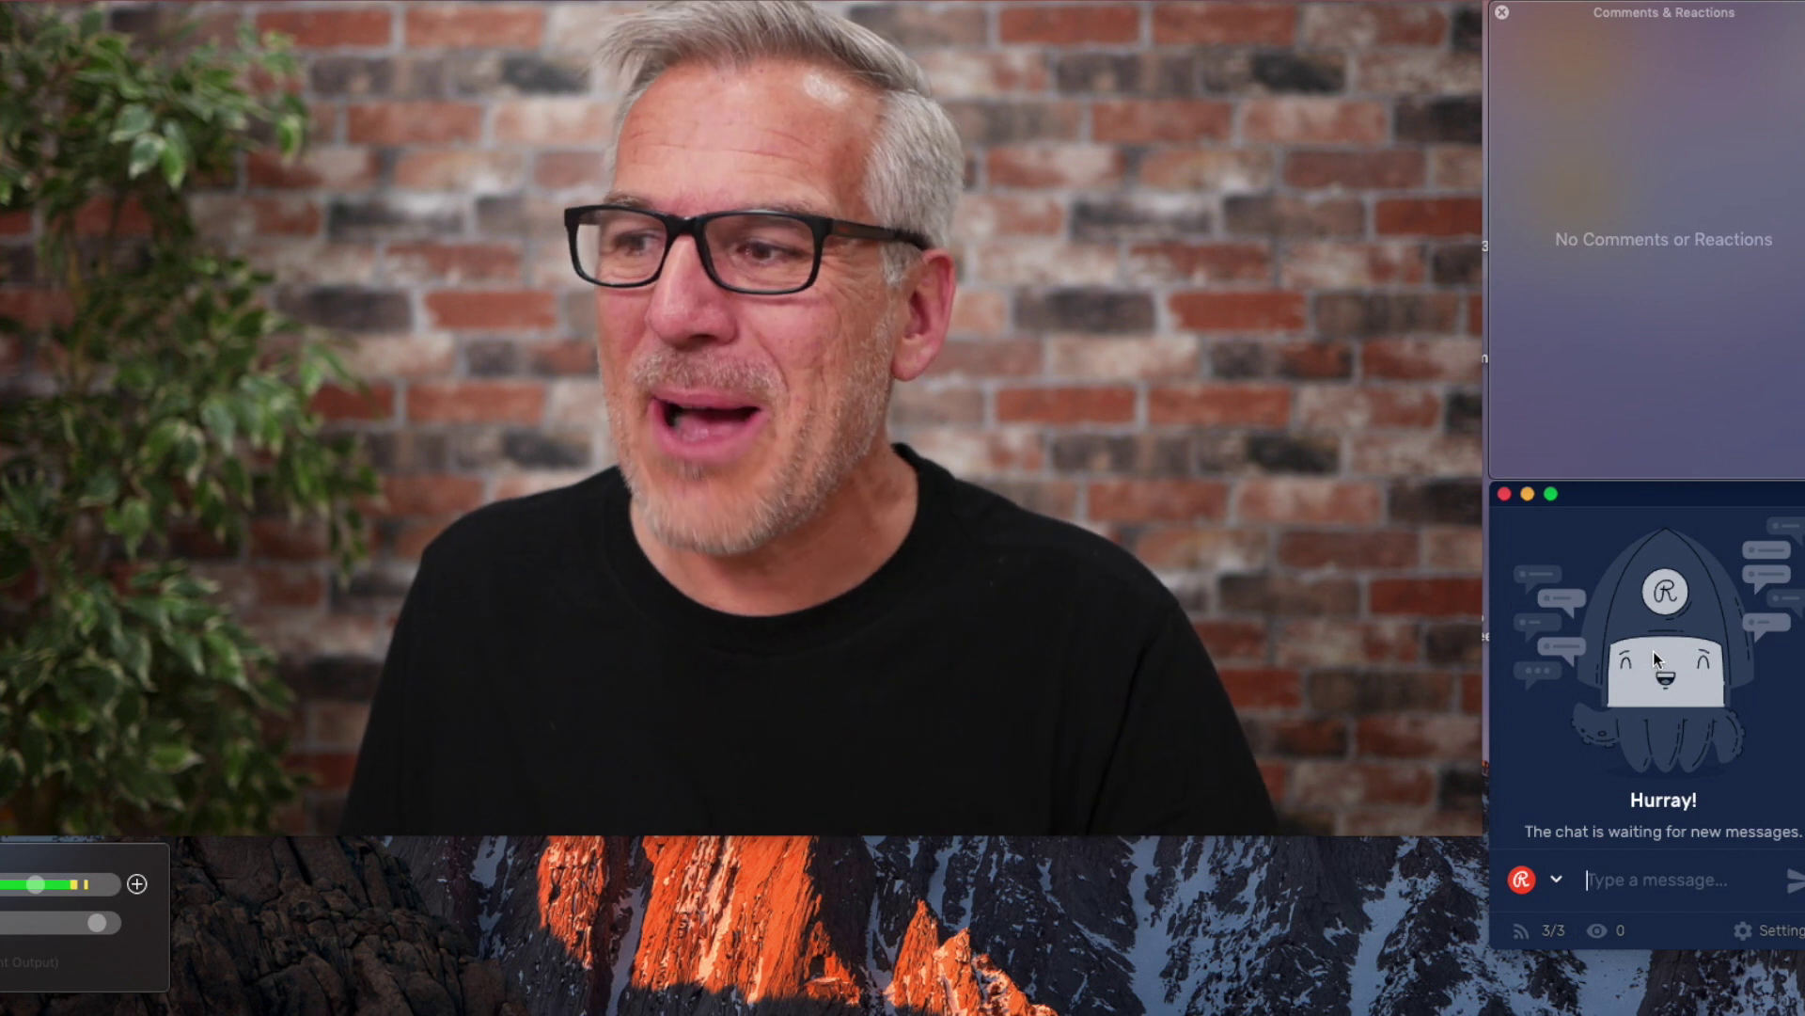
Step: Follow the incoming YouTube viewer comments in Ecamm's Comments & Reactions panel and Restream chat
{"action": "mouse_move", "coordinate": [1164, 600]}
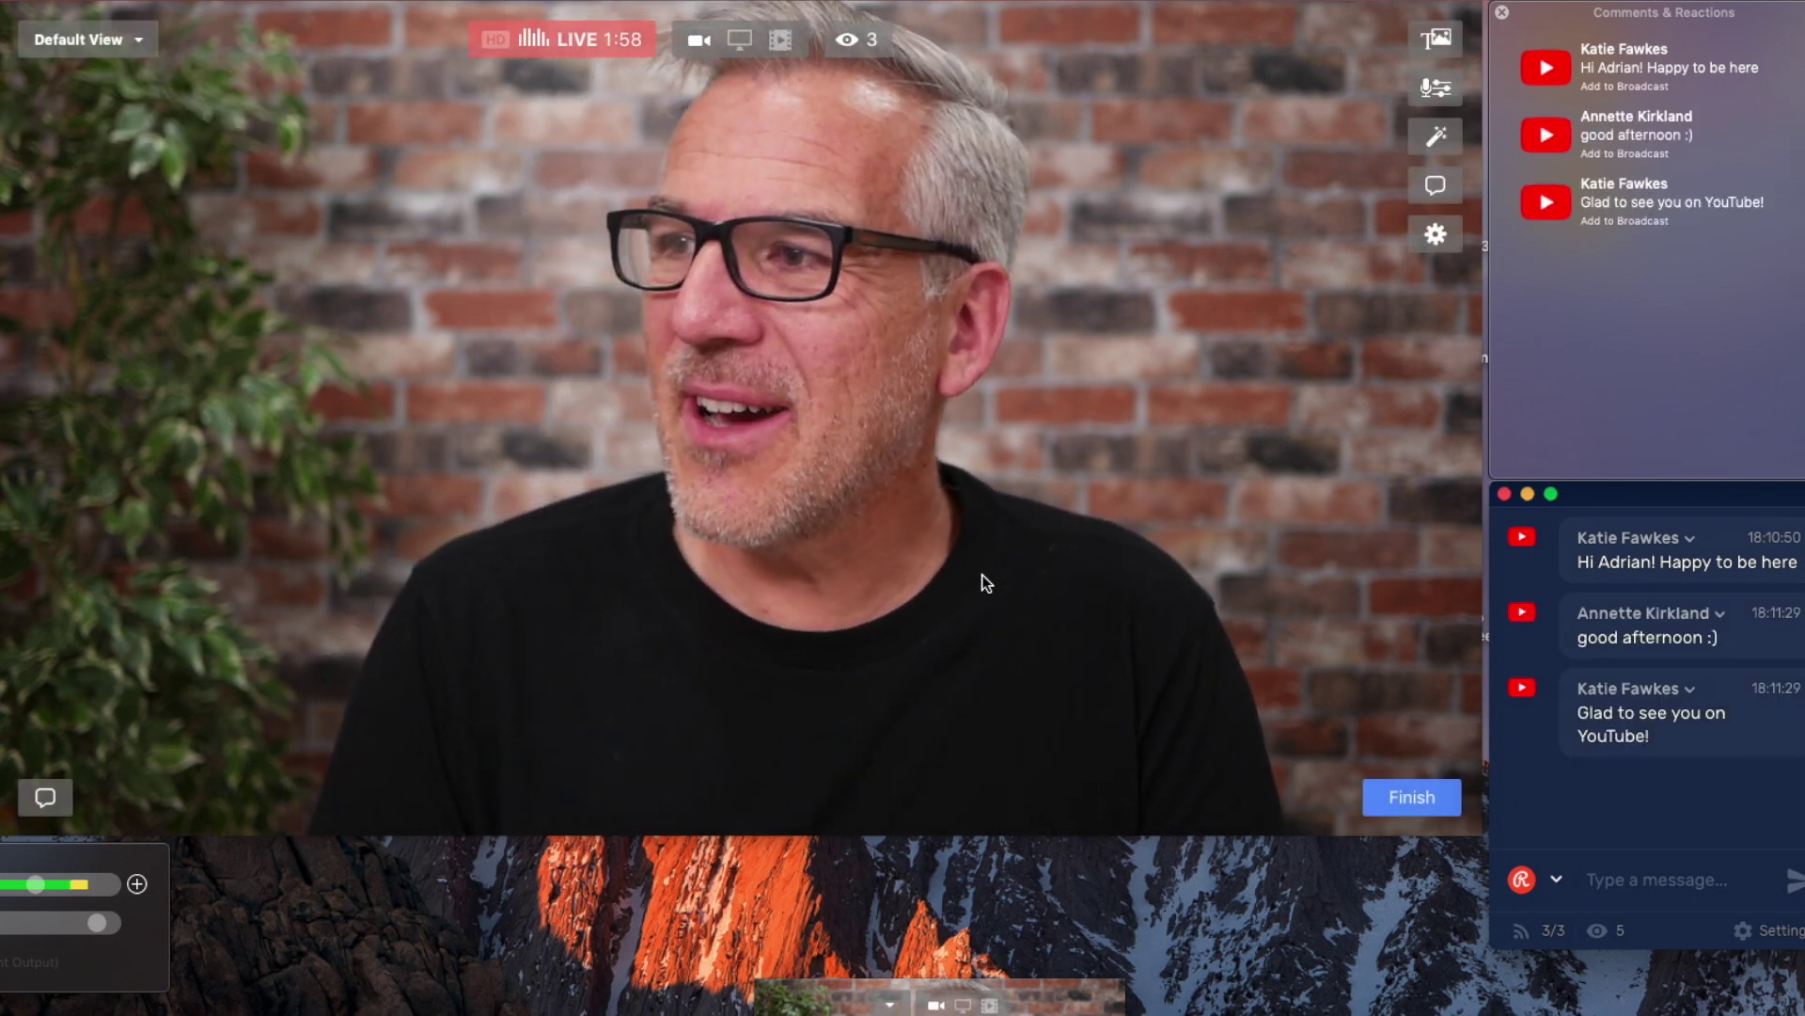
Step: Feature the 'good afternoon', 'Glad to see you on YouTube', Facebook-comments and 'u tube?' comments in turn
{"action": "left_click", "coordinate": [1547, 137]}
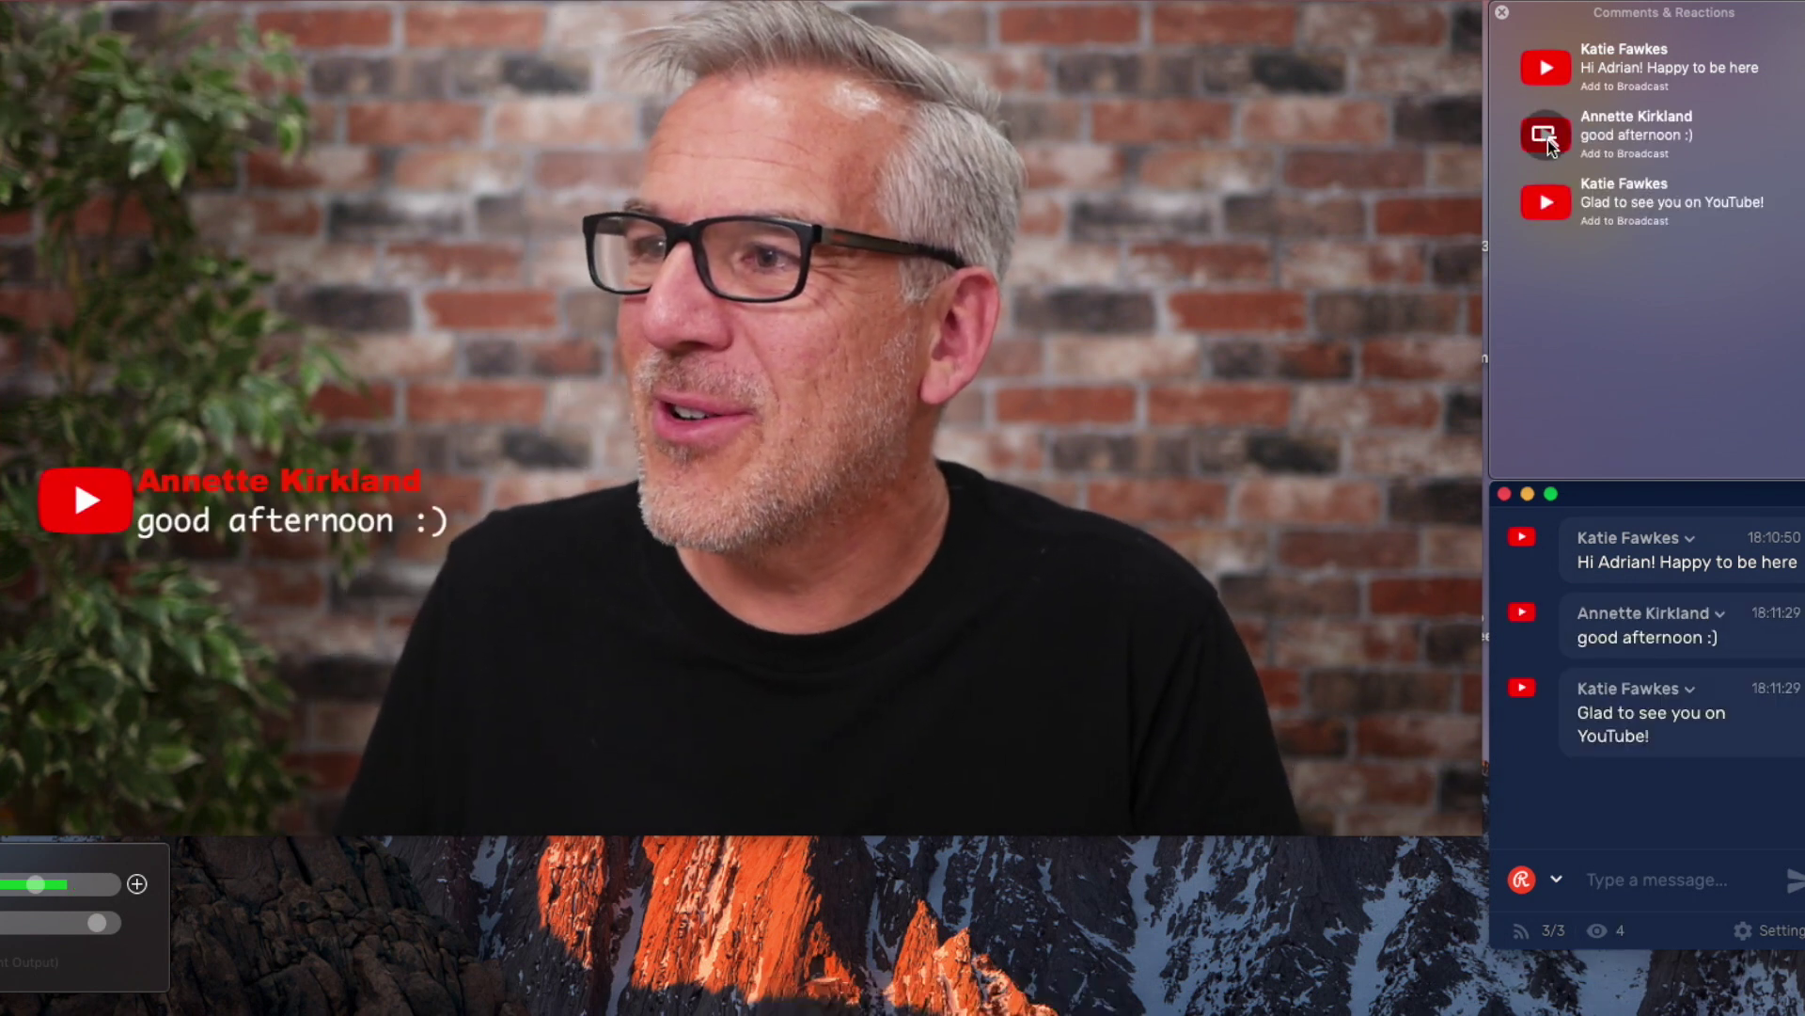
{"action": "left_click", "coordinate": [1539, 207]}
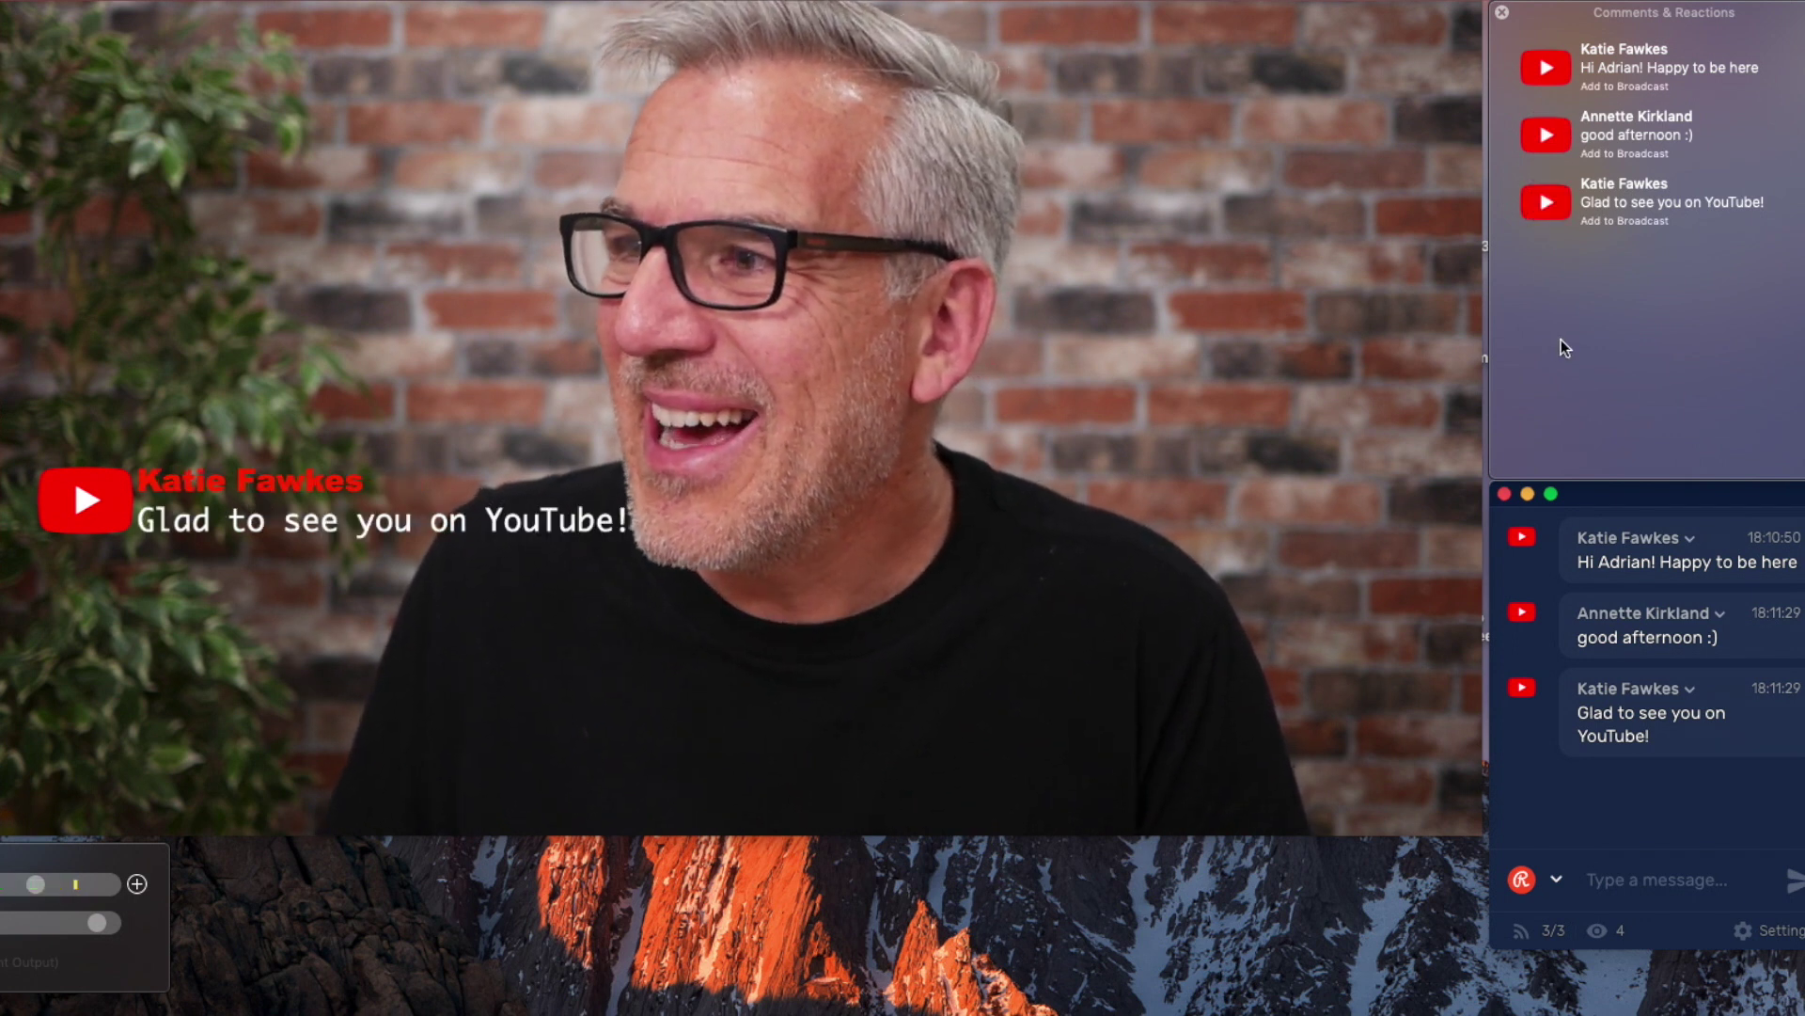
{"action": "mouse_move", "coordinate": [1087, 366]}
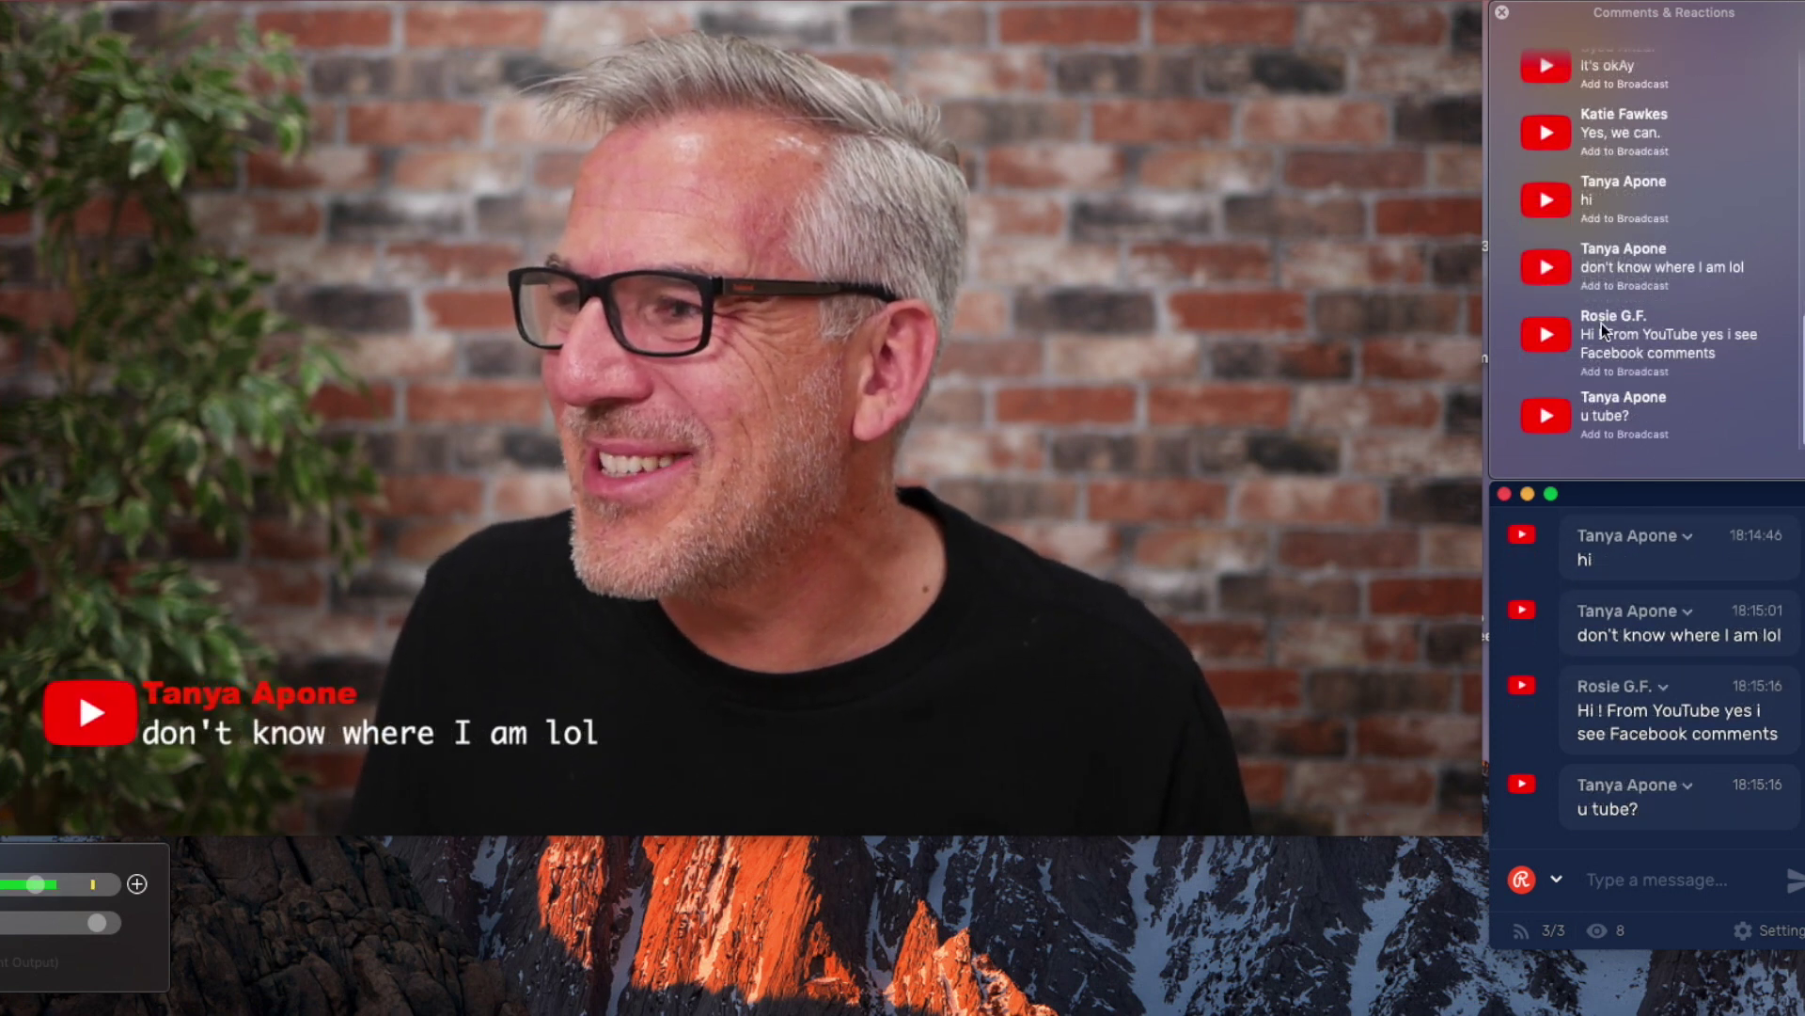
{"action": "left_click", "coordinate": [1547, 334]}
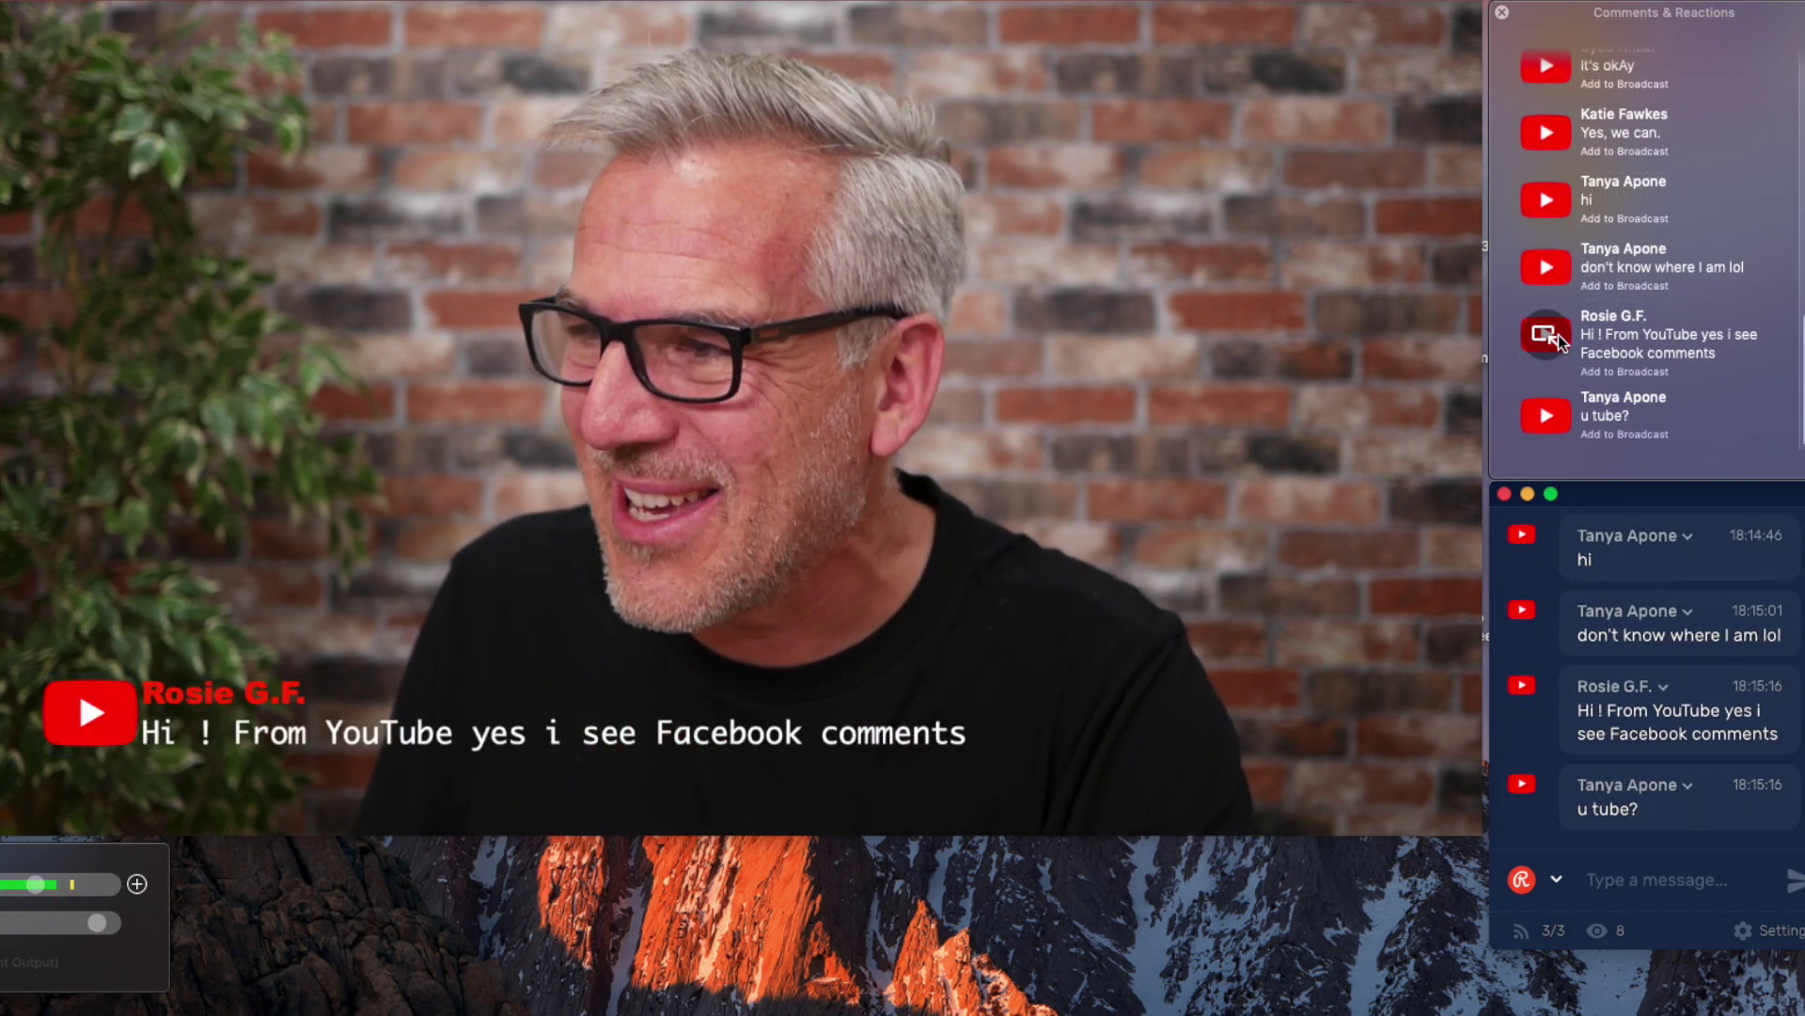
{"action": "left_click", "coordinate": [1553, 419]}
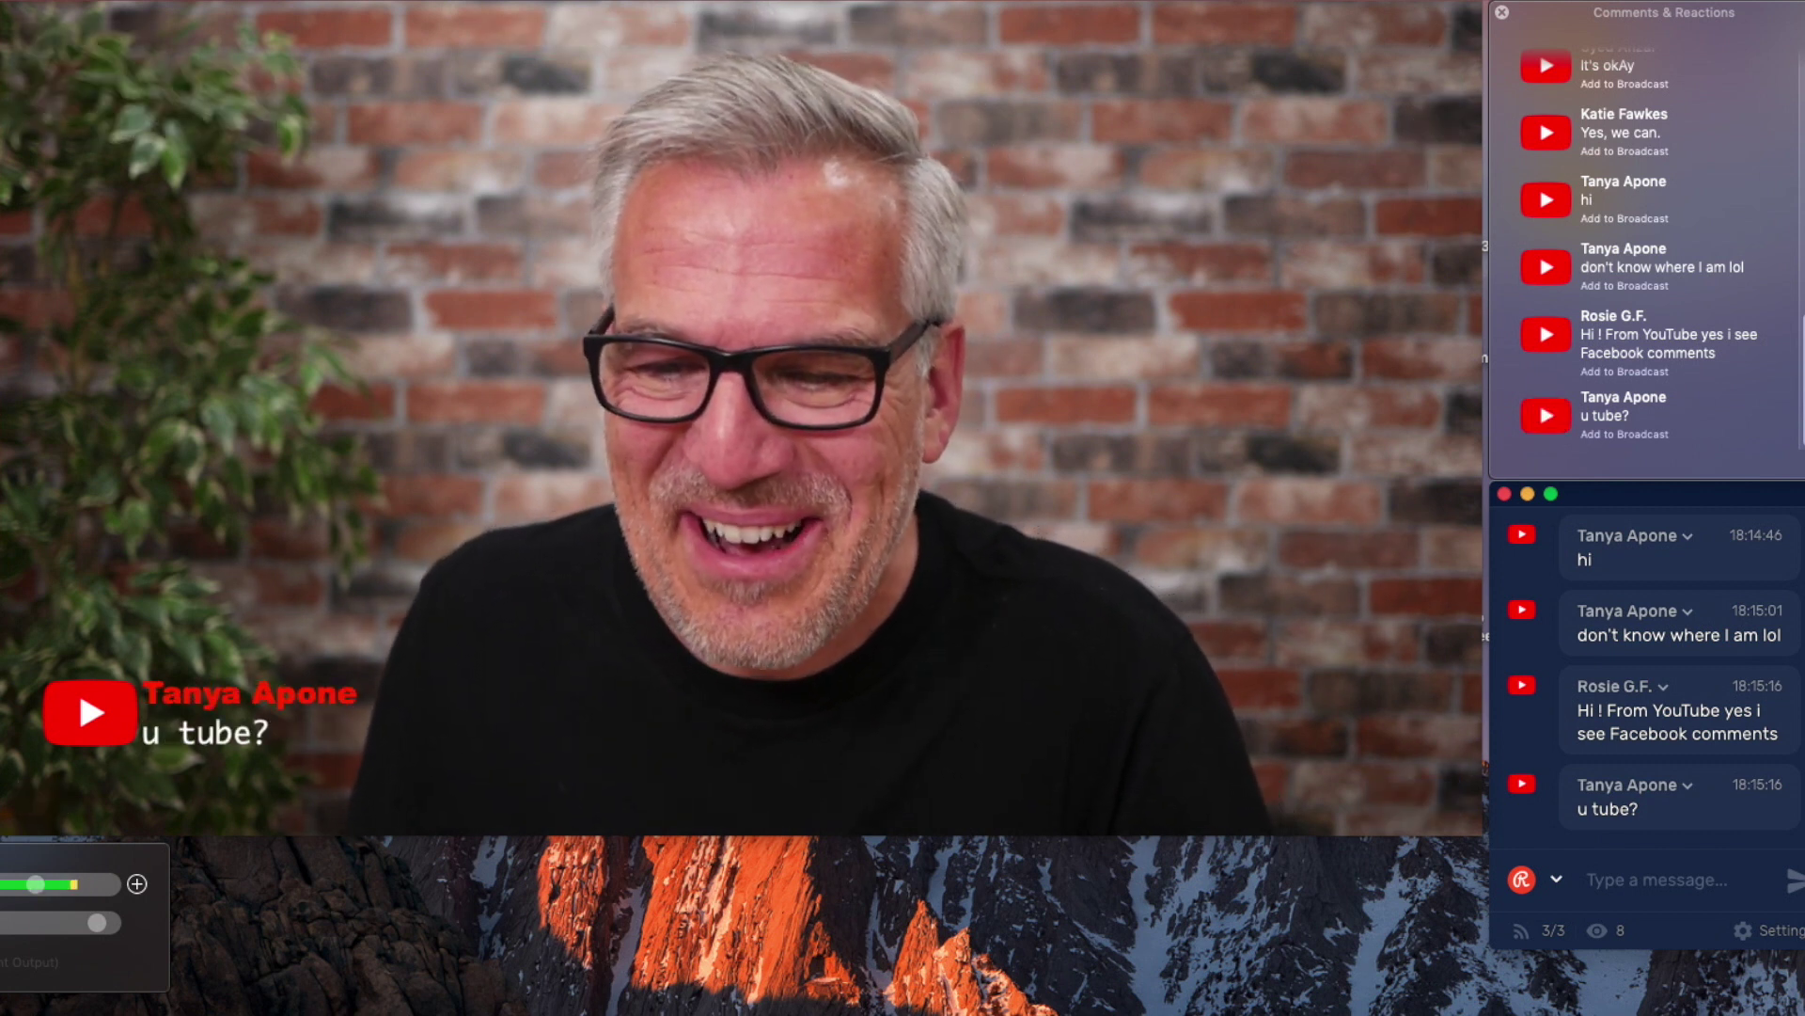
Step: Scroll the Facebook group down to the 'TAKE 2' live post, moving the camera preview aside
{"action": "scroll", "coordinate": [511, 950], "scroll_direction": "down", "scroll_amount": 12}
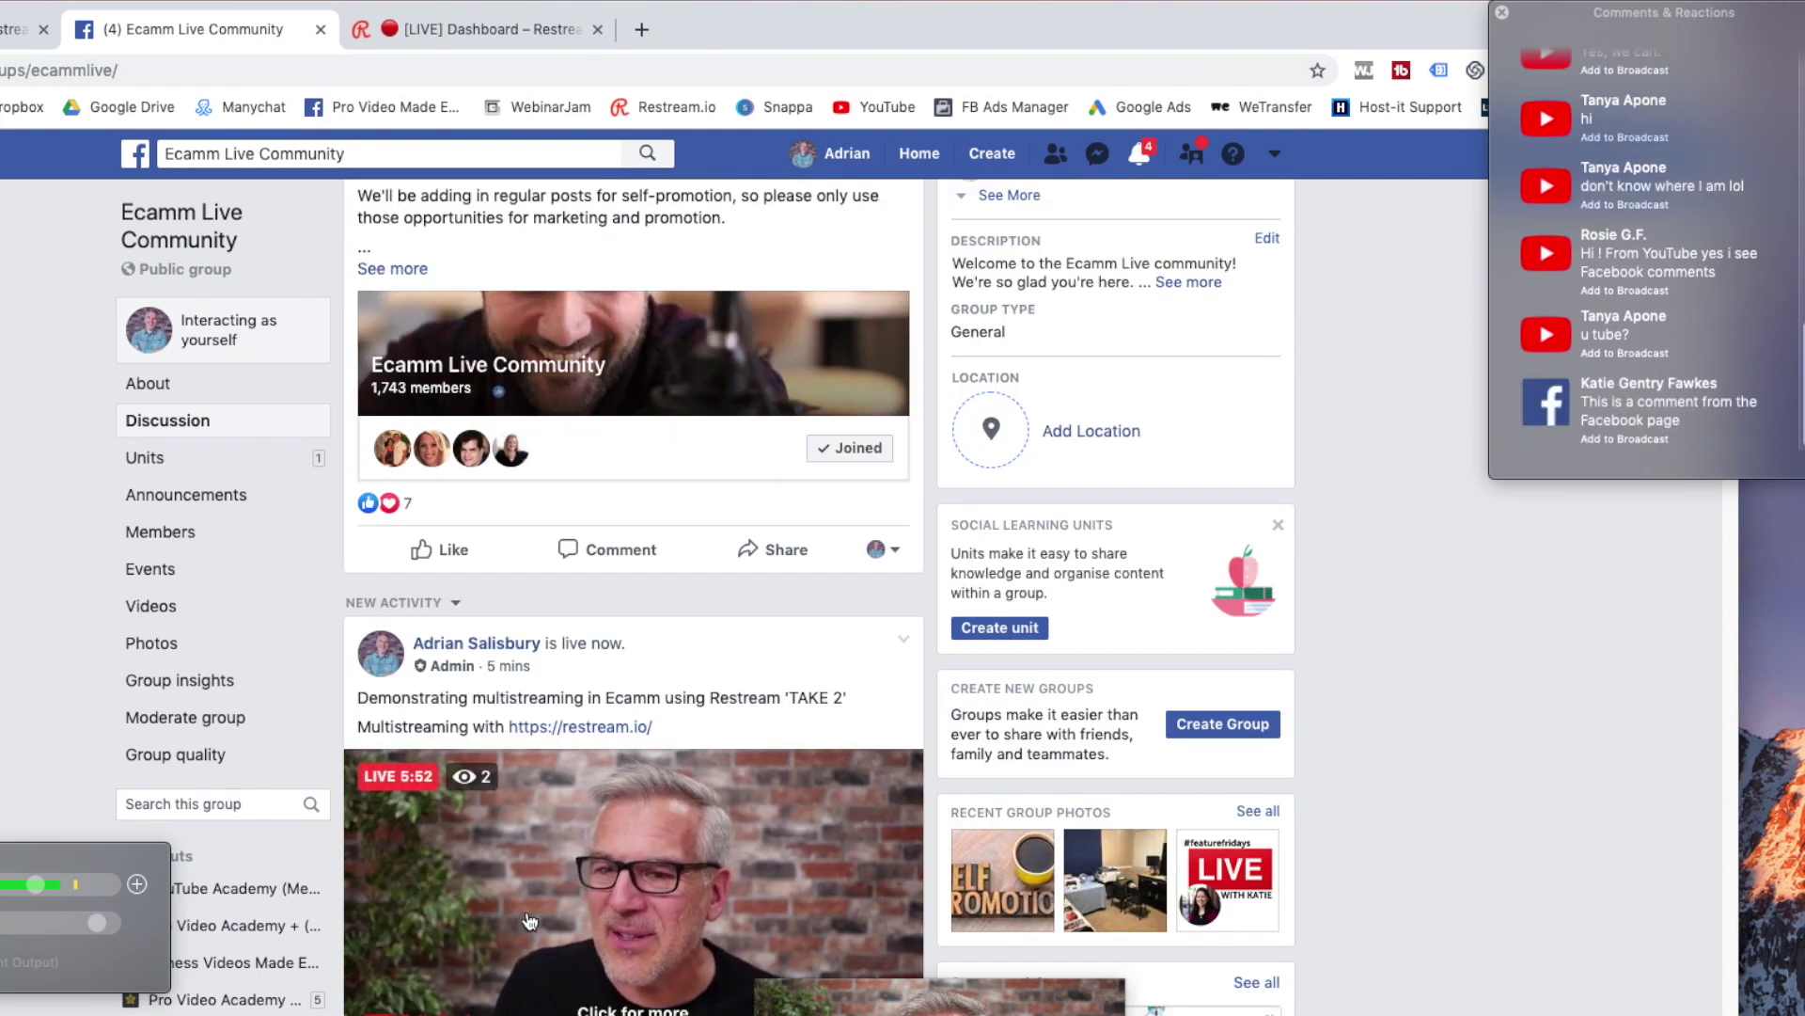
{"action": "scroll", "coordinate": [737, 725], "scroll_direction": "down", "scroll_amount": 4}
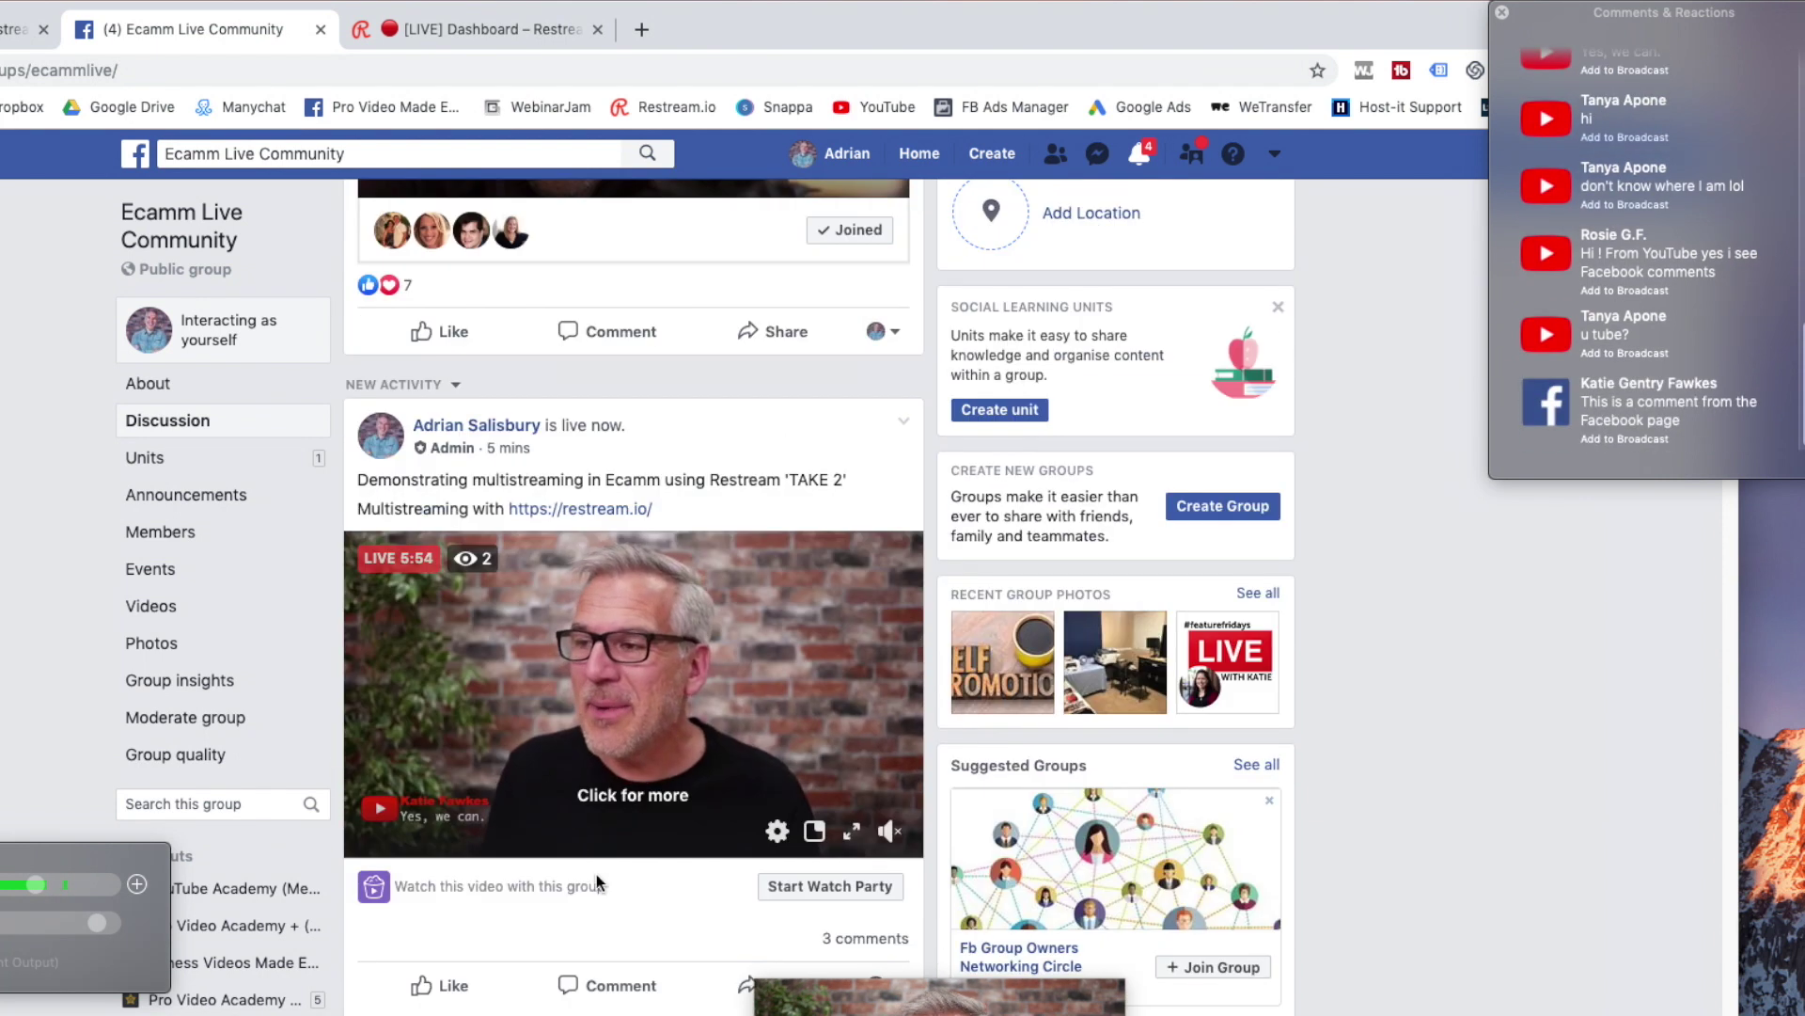
{"action": "left_click_drag", "start_coordinate": [940, 996], "coordinate": [1396, 997]}
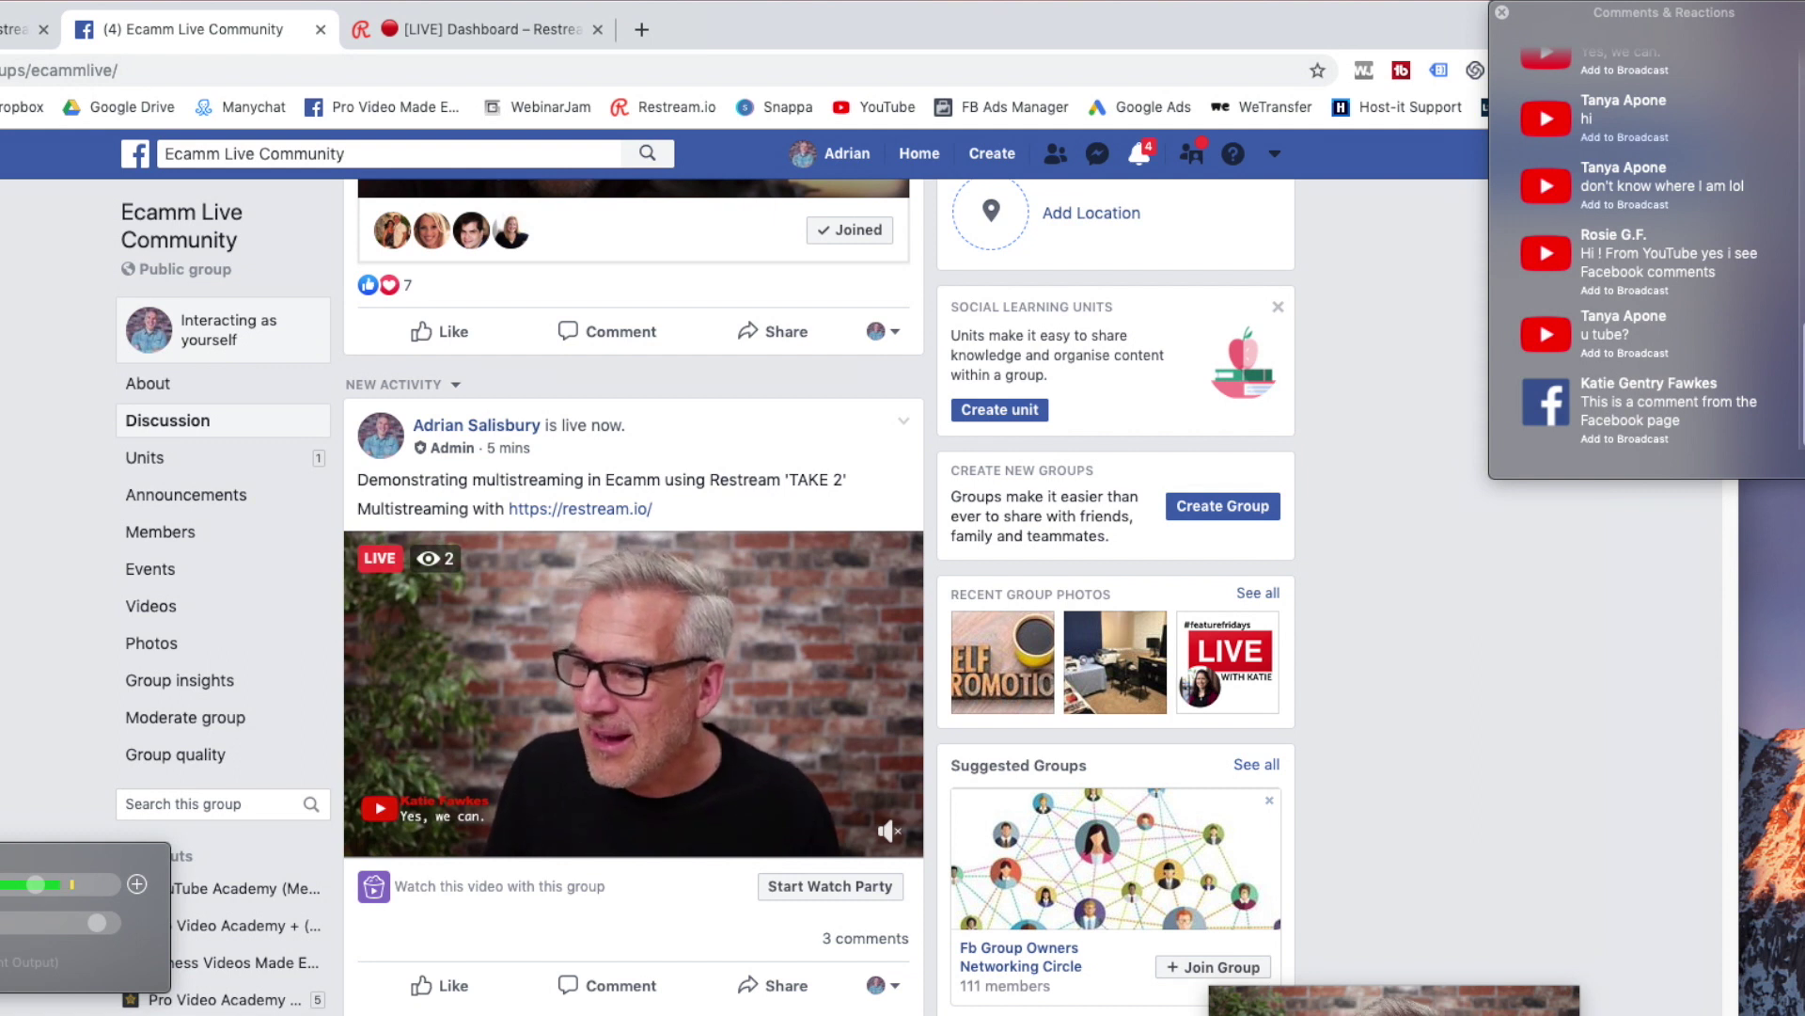
{"action": "scroll", "coordinate": [818, 596], "scroll_direction": "down", "scroll_amount": 2}
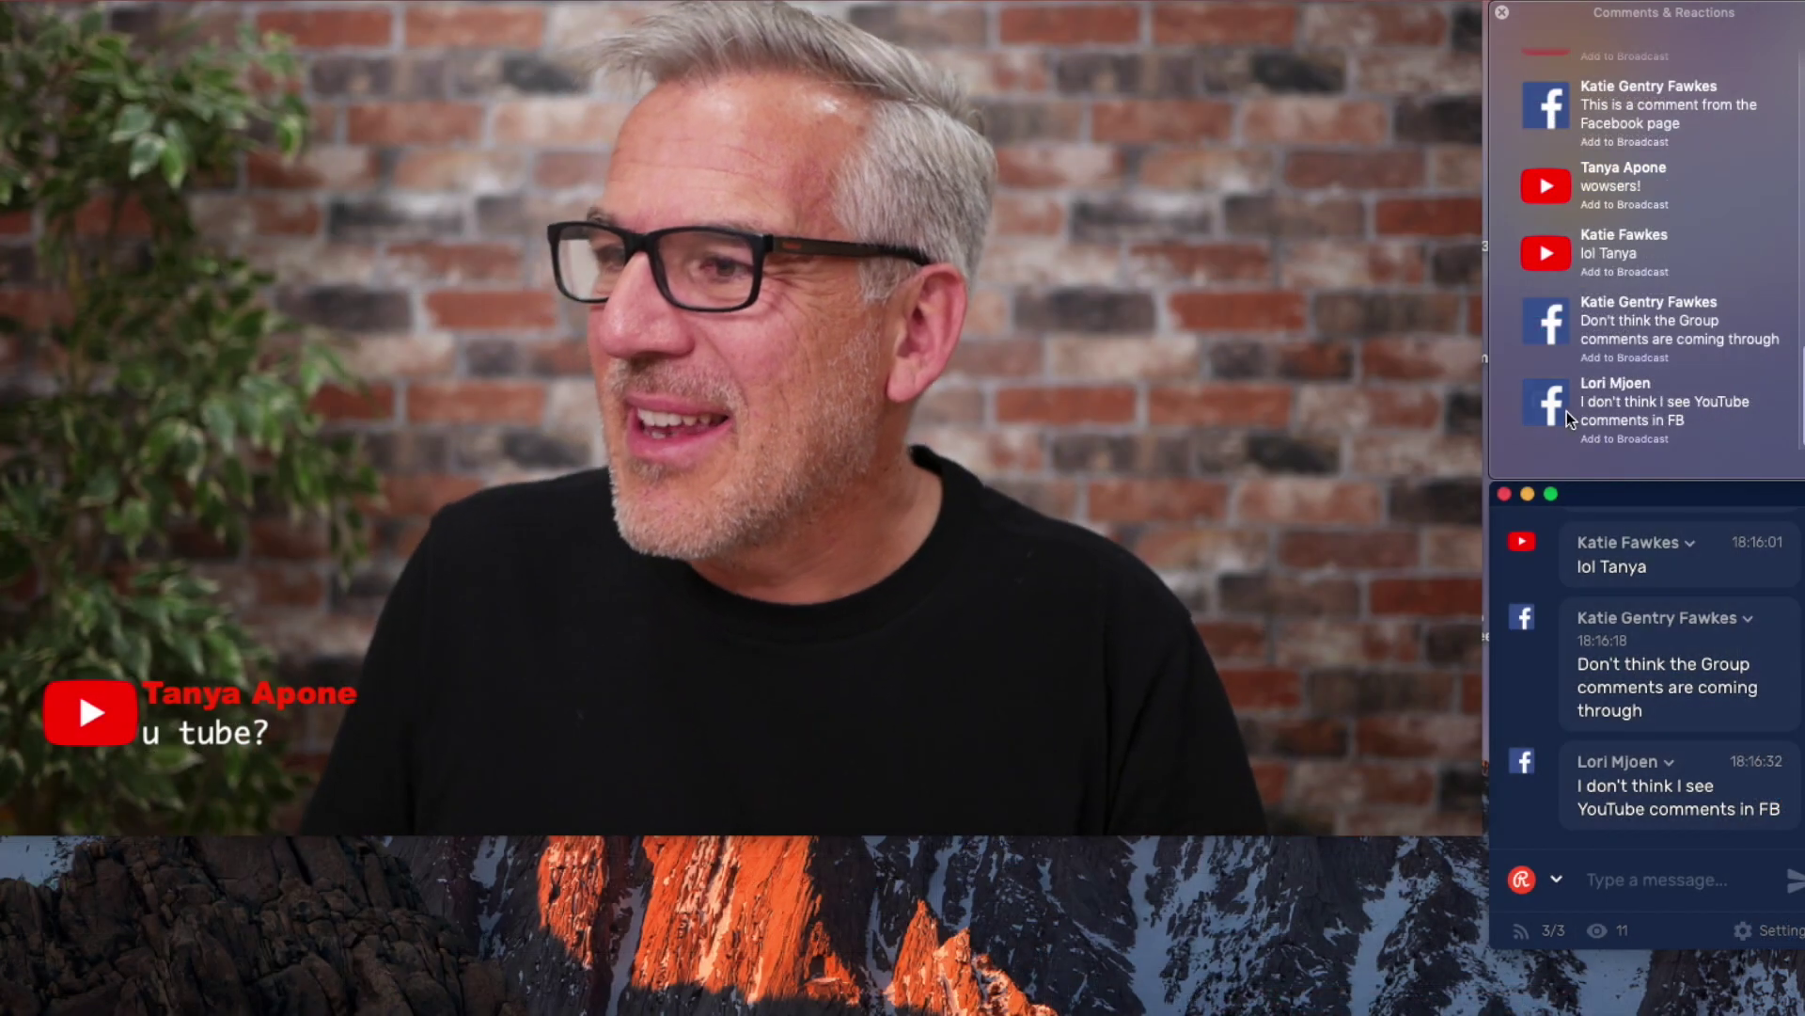
Step: Feature the comment about not seeing YouTube comments, then the reply that comments only reach YouTube
{"action": "left_click", "coordinate": [1555, 405]}
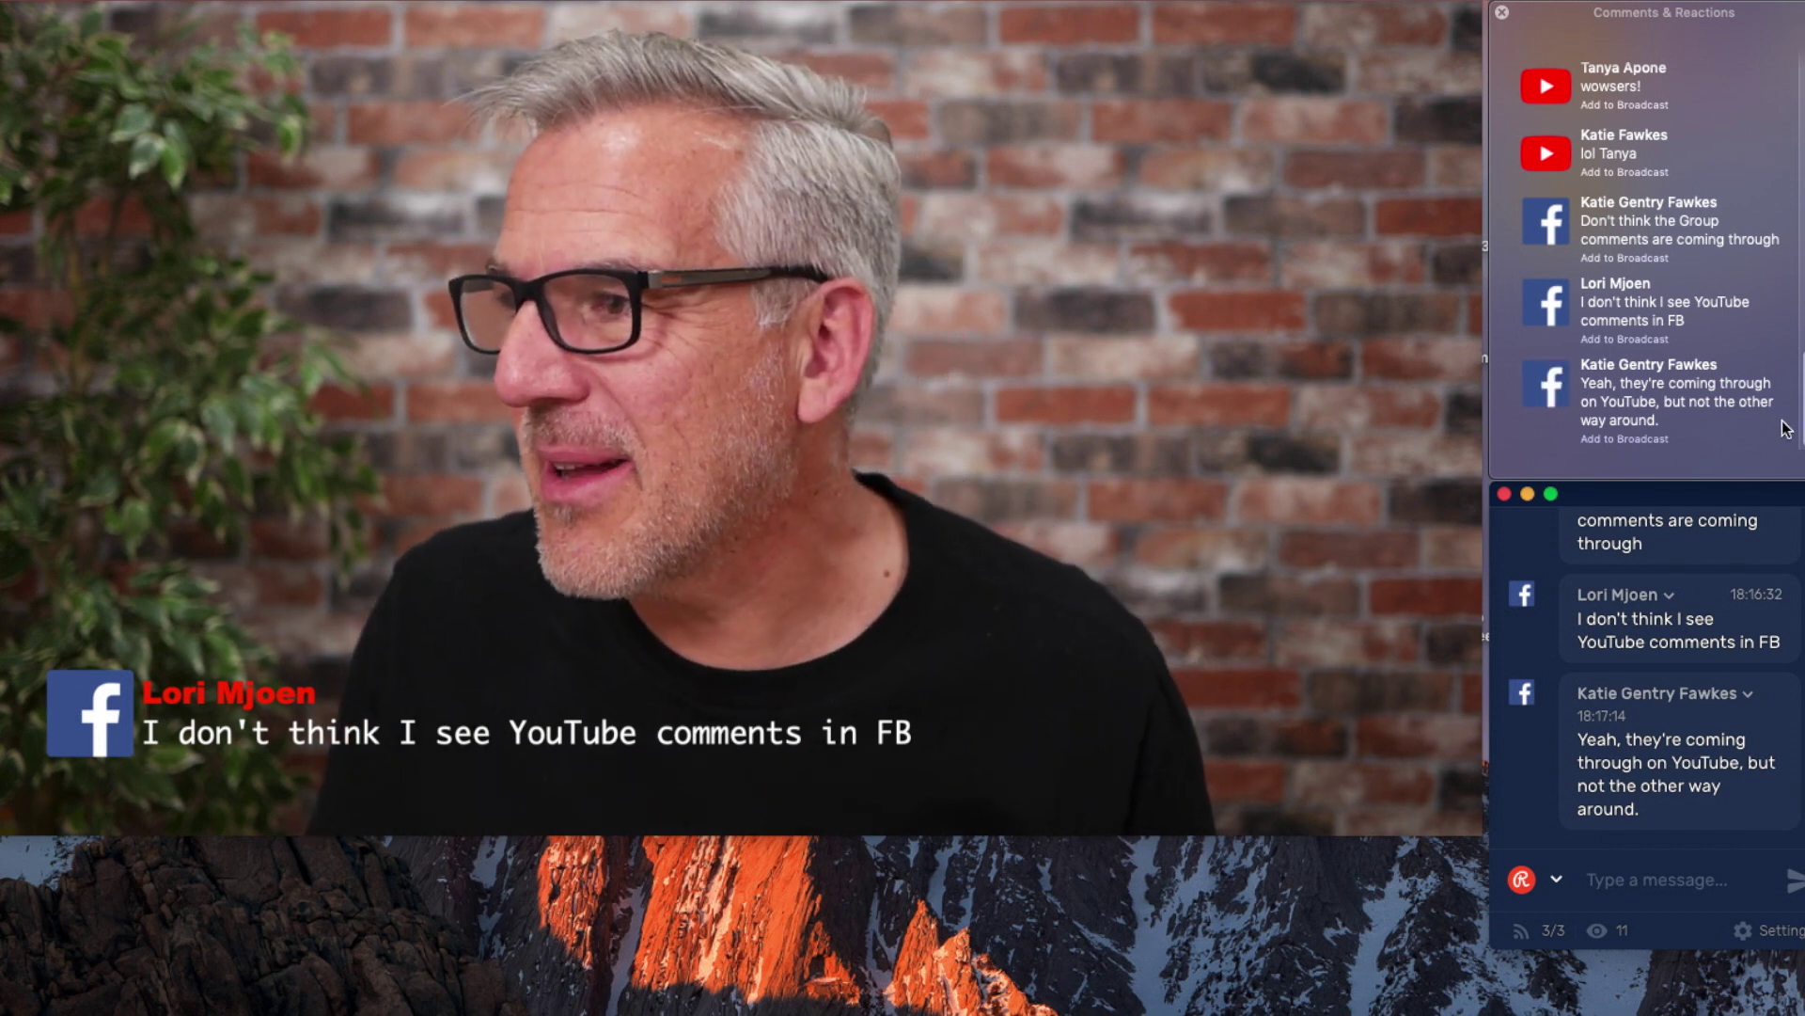
{"action": "left_click", "coordinate": [1554, 391]}
{"action": "mouse_move", "coordinate": [1141, 507]}
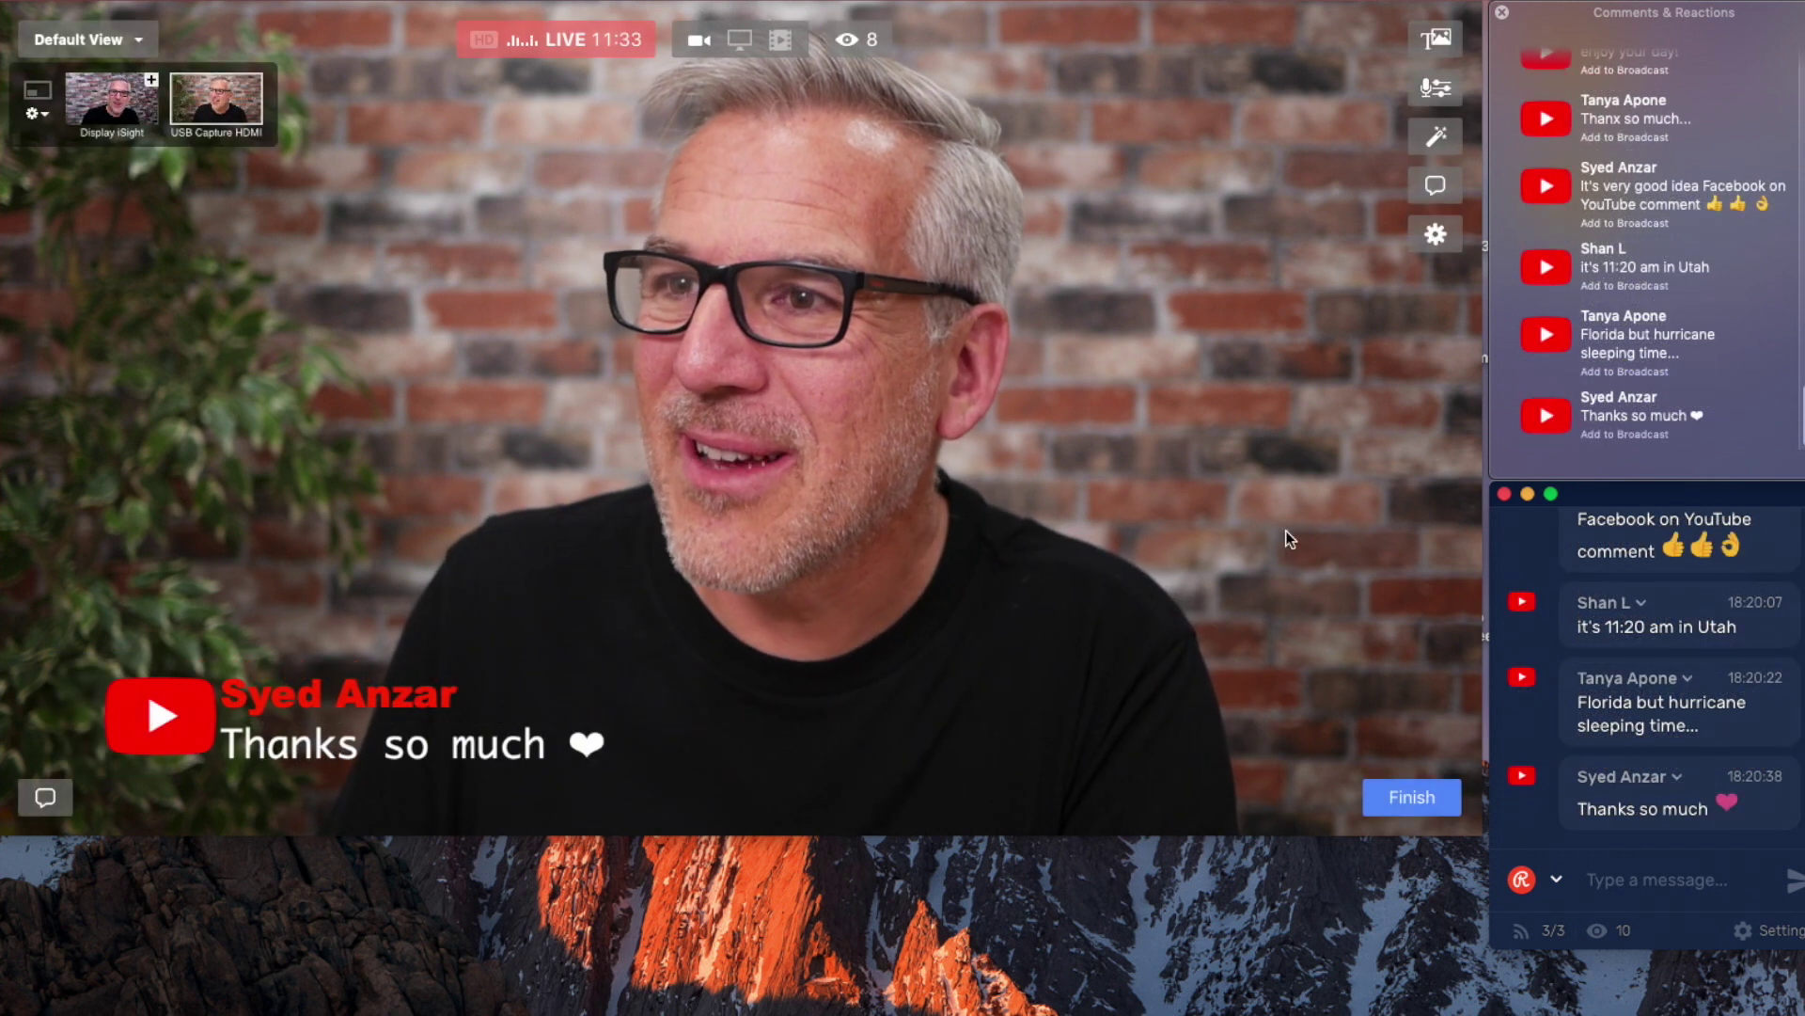
Step: Finish and end the live broadcast, then dismiss the broadcast-ended notice
{"action": "left_click", "coordinate": [1418, 798]}
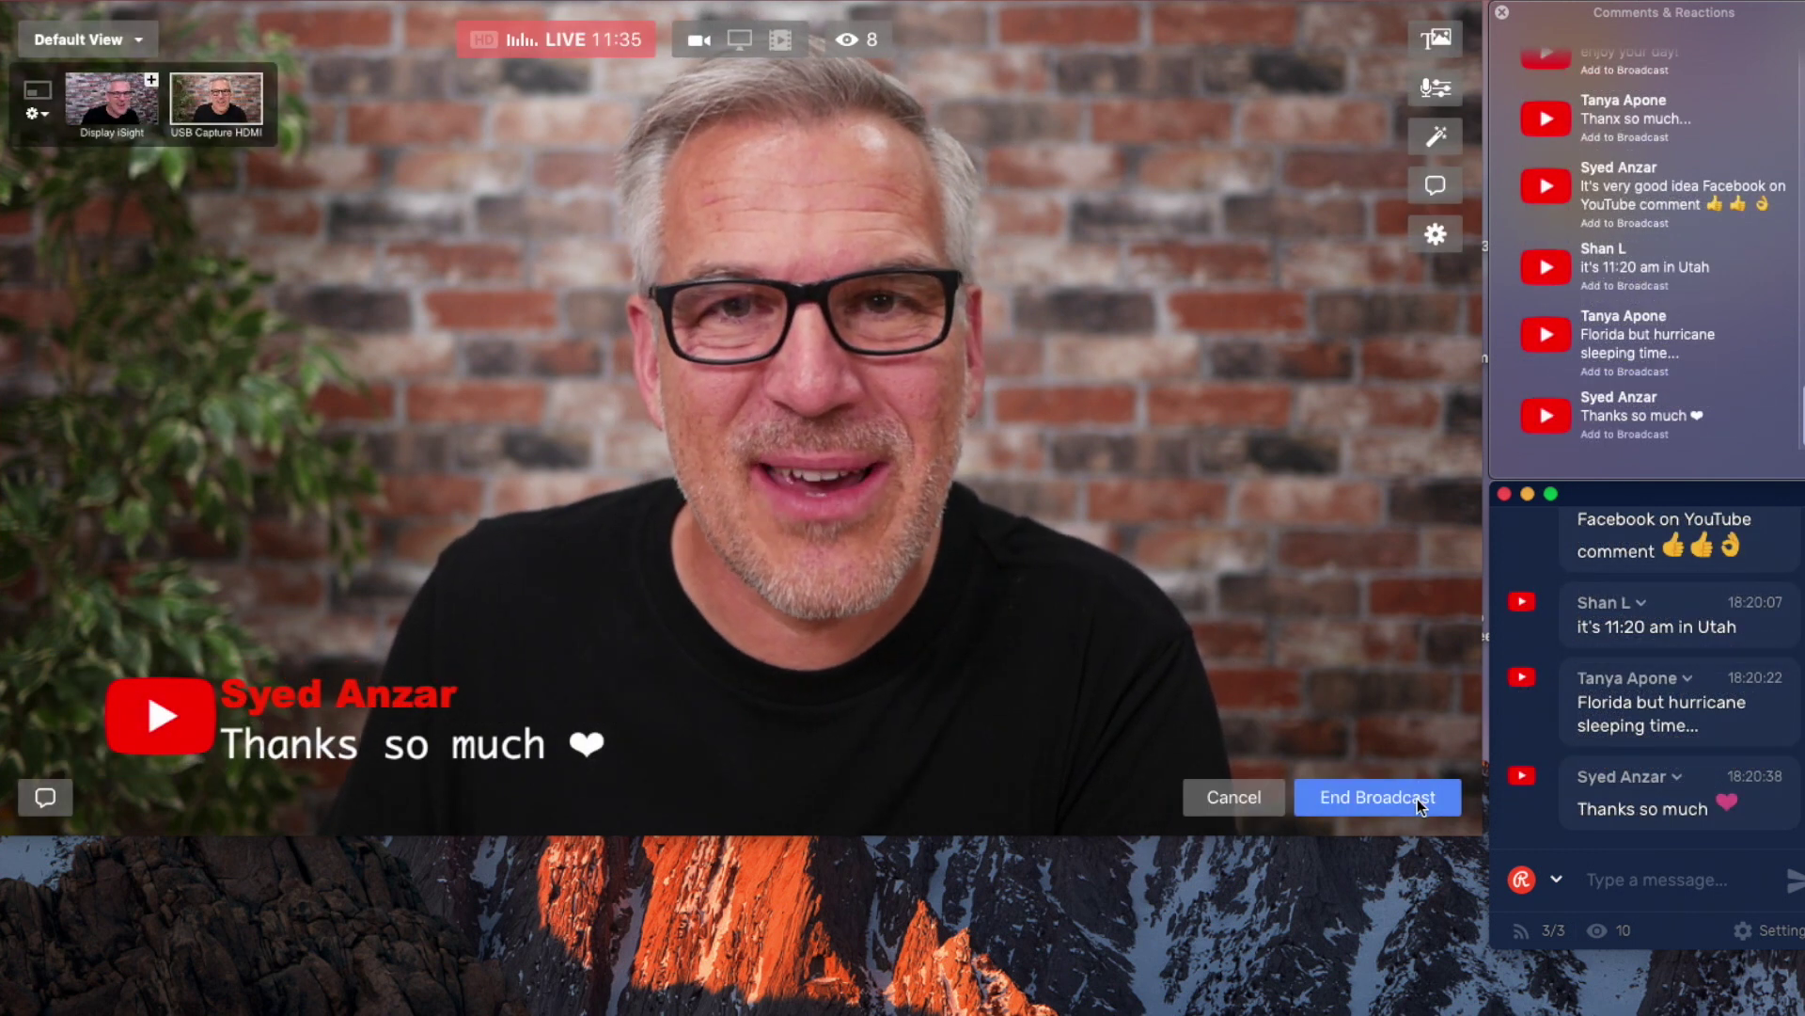
{"action": "left_click", "coordinate": [1374, 798]}
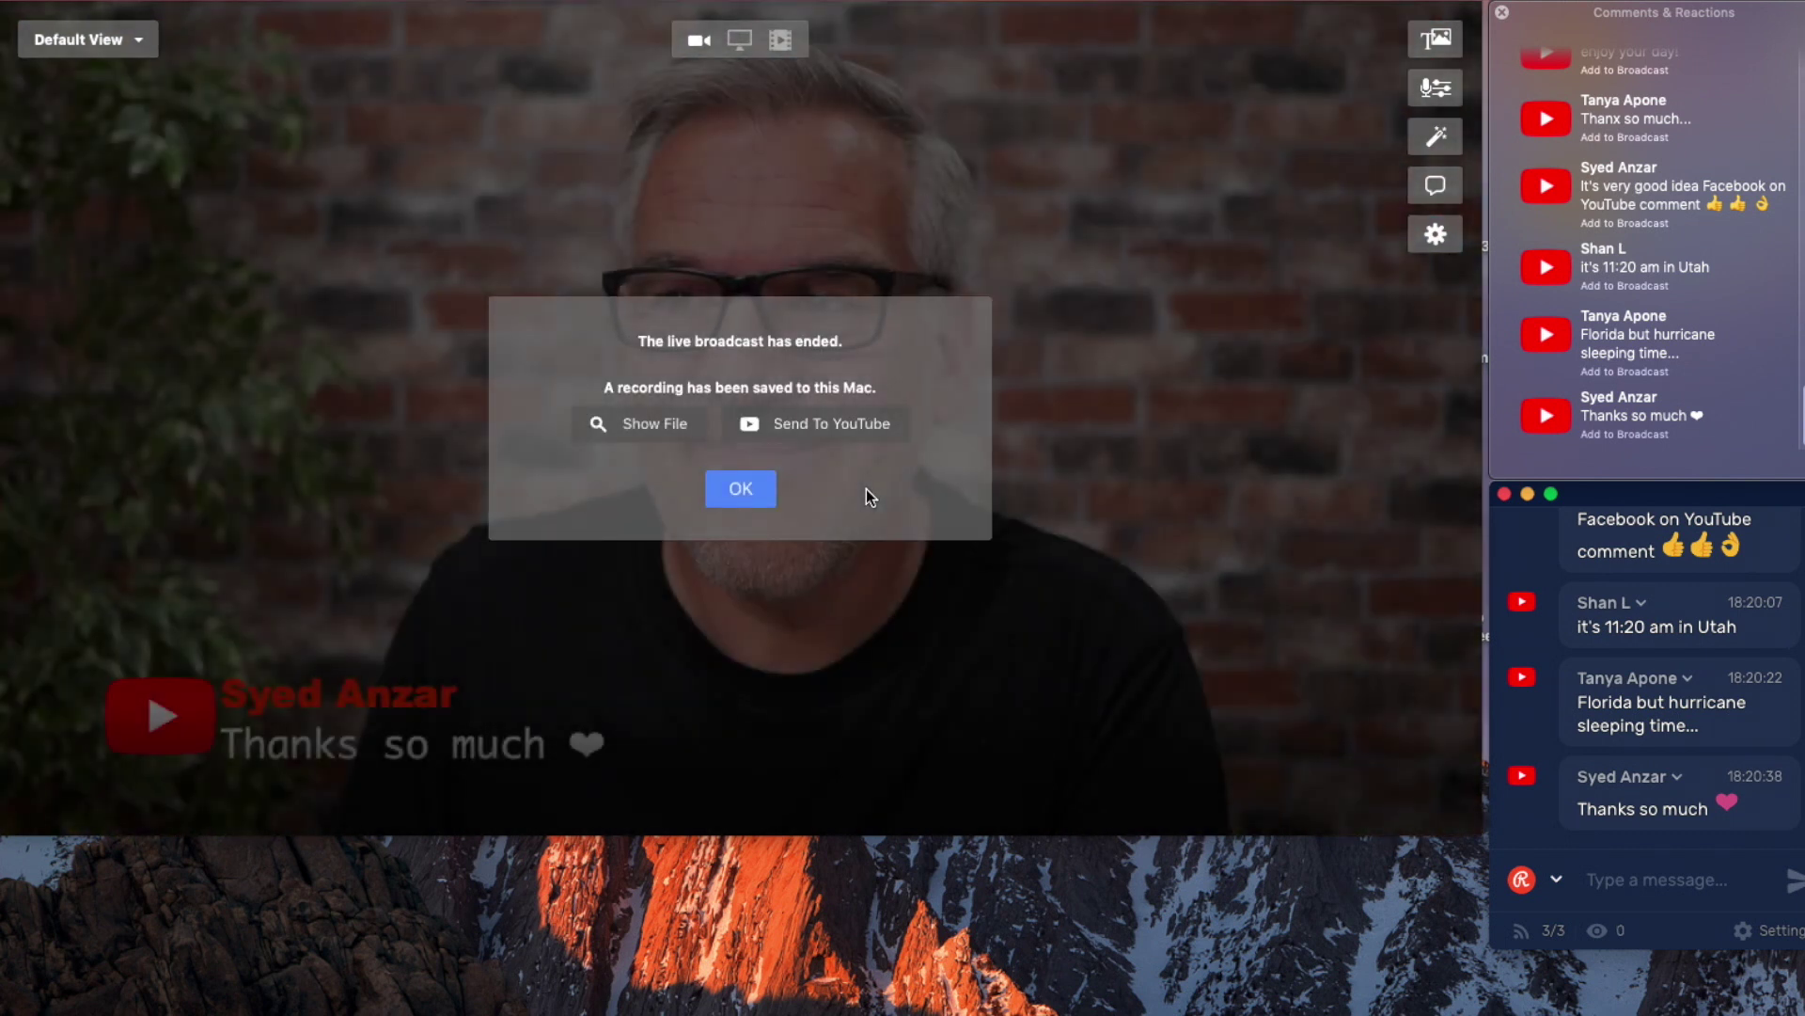
{"action": "left_click", "coordinate": [741, 489]}
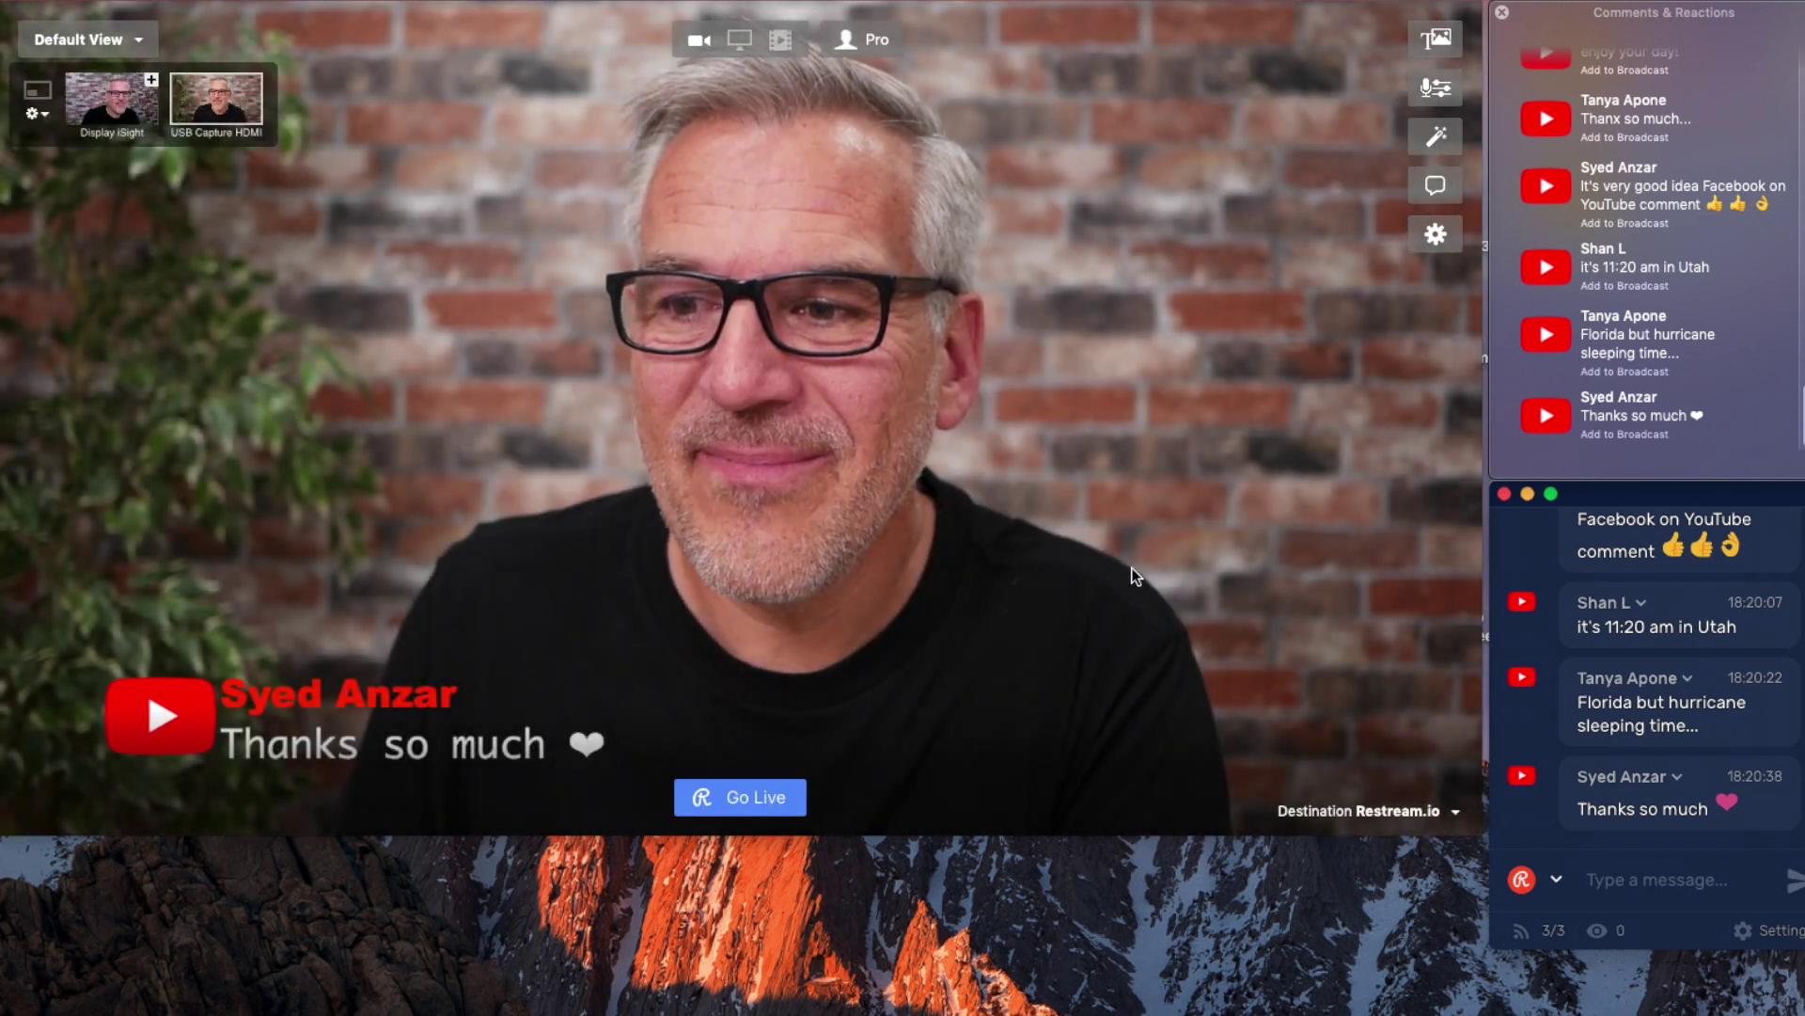